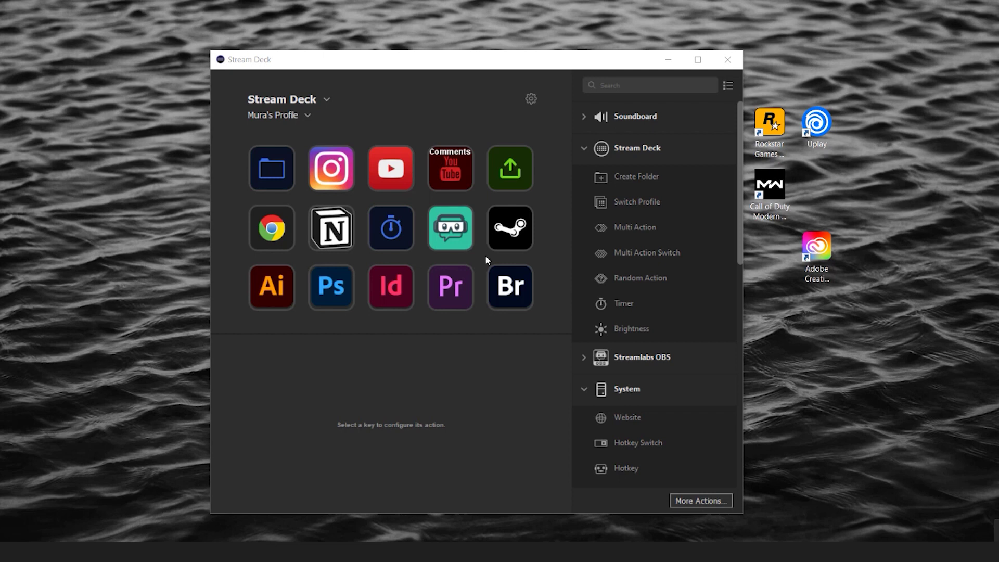
drag(452, 62, 439, 54)
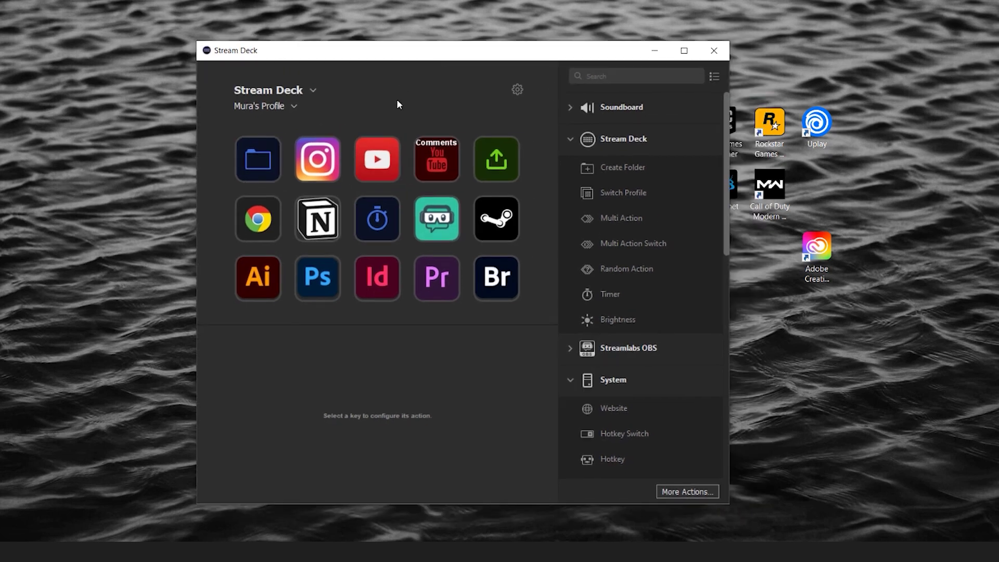
click(289, 90)
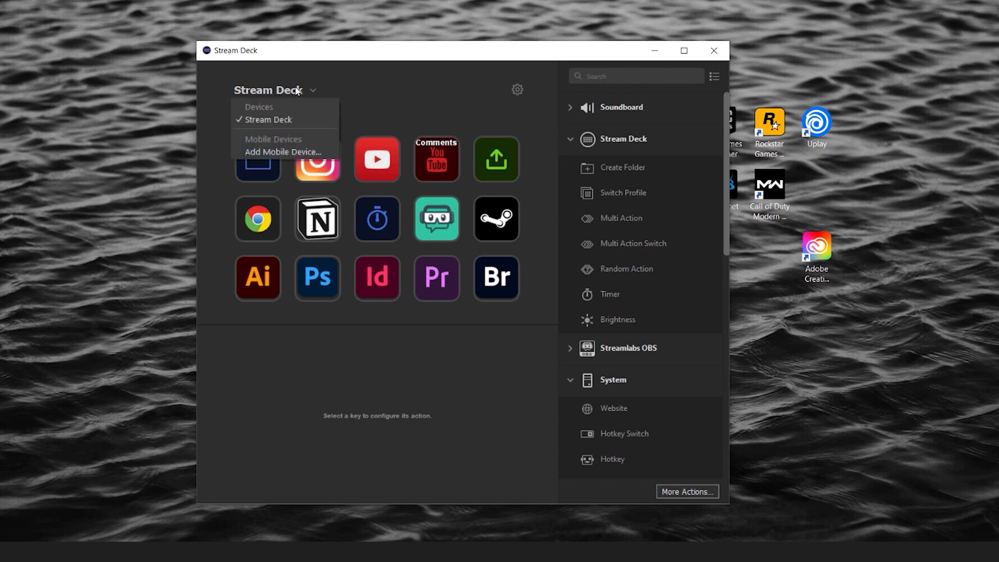
click(283, 118)
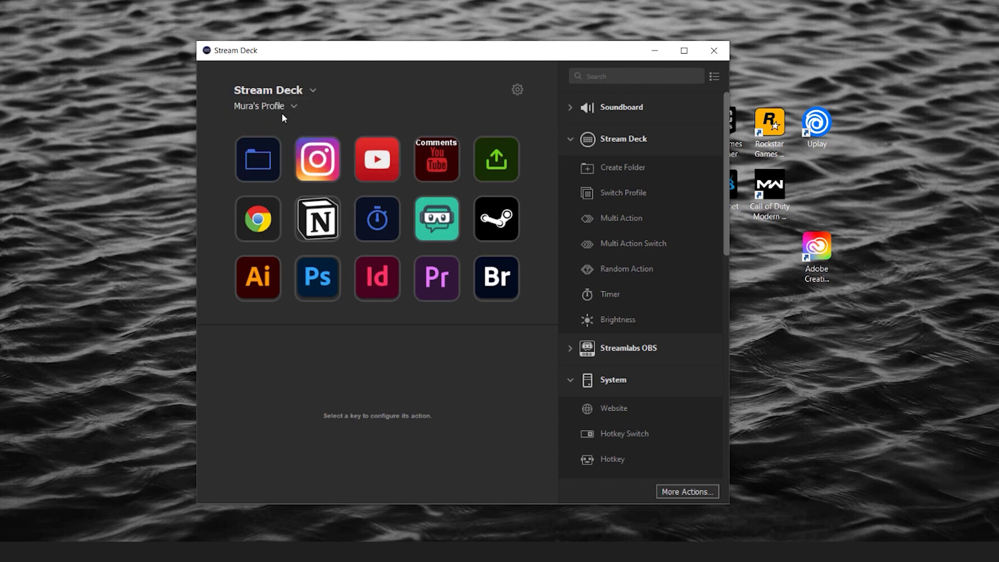
click(257, 108)
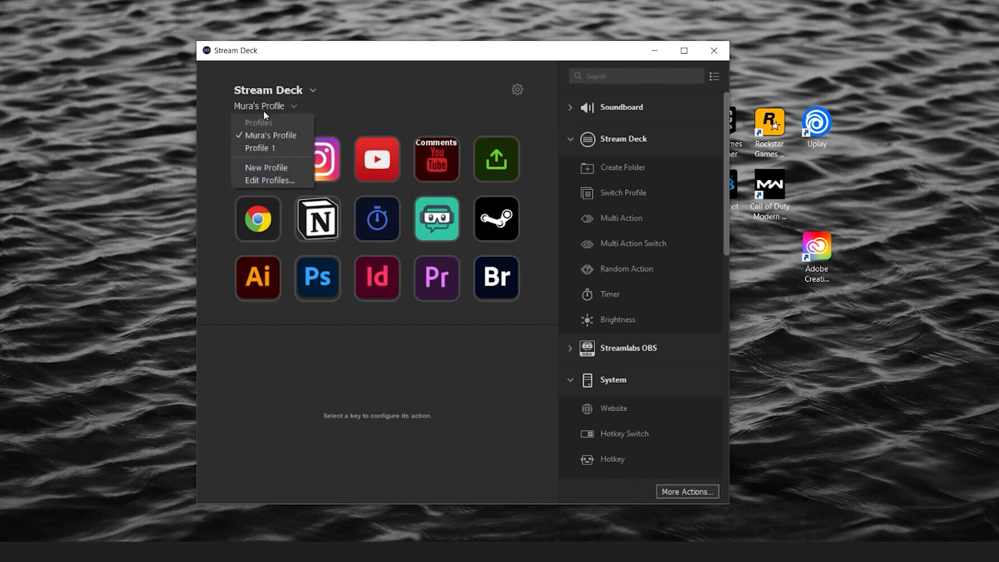
click(271, 149)
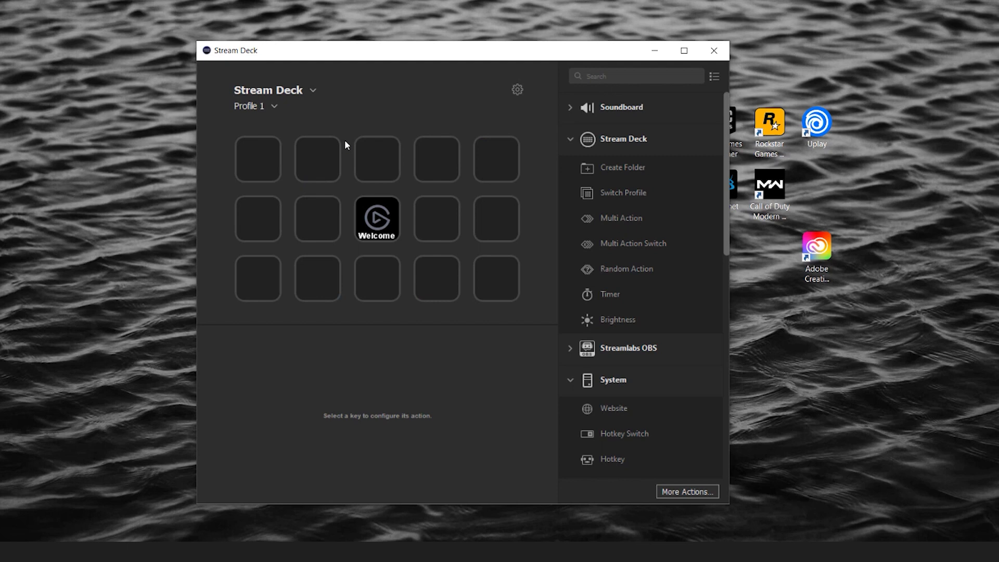
click(265, 108)
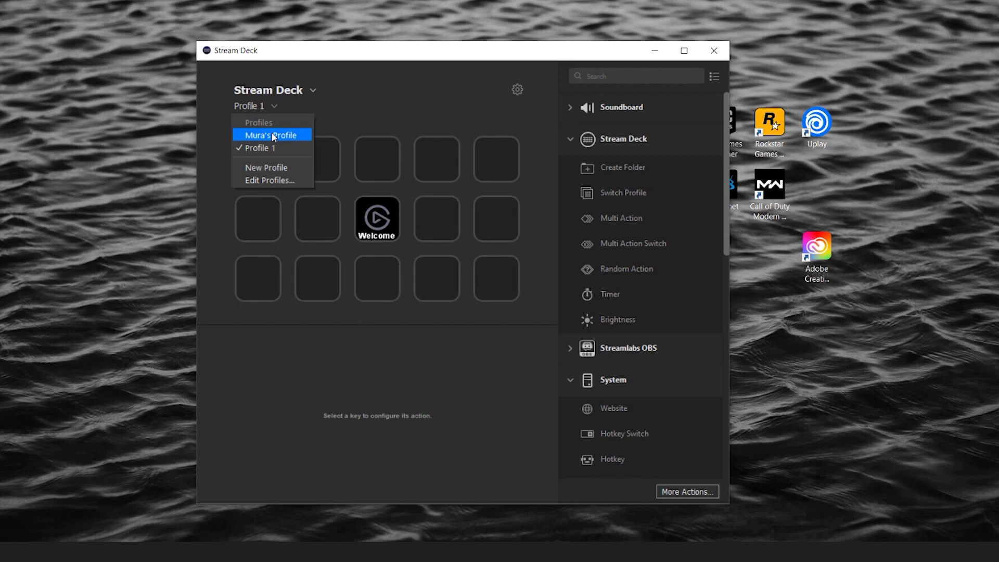
click(273, 136)
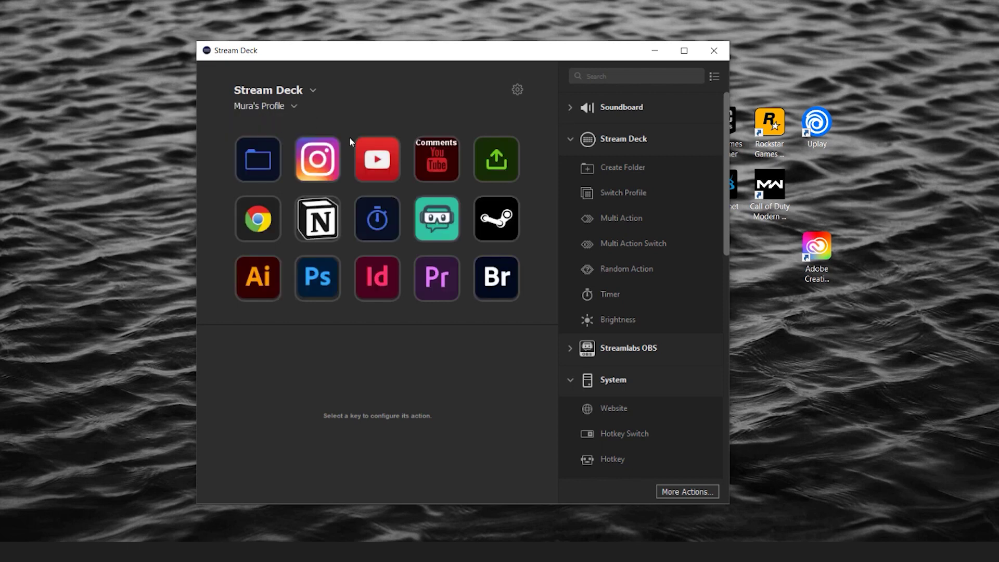
double_click(263, 153)
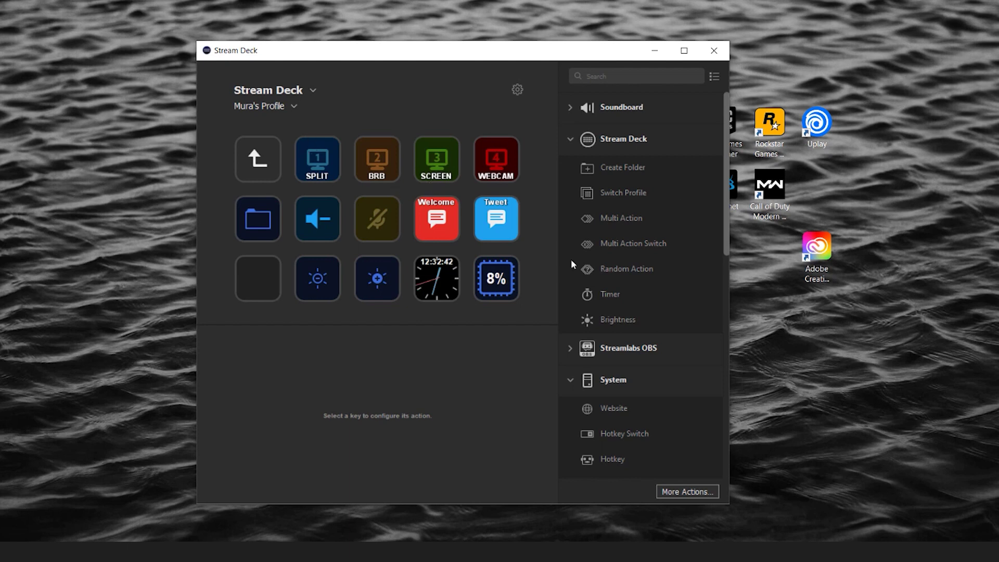
click(255, 166)
double_click(255, 167)
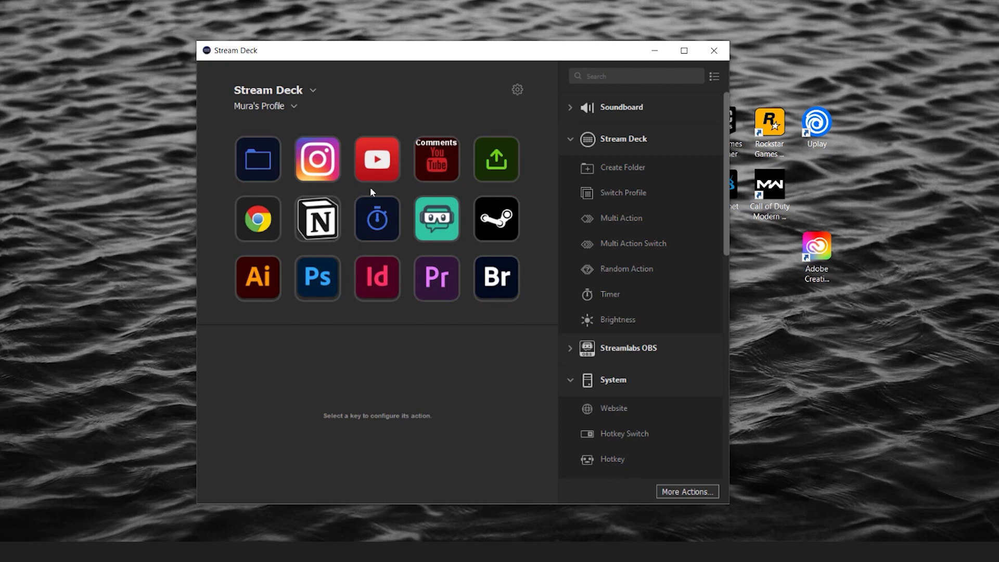
Collapse the Stream Deck, System, Twitter, Control Center and Custom action categories.
click(571, 139)
click(571, 201)
click(568, 234)
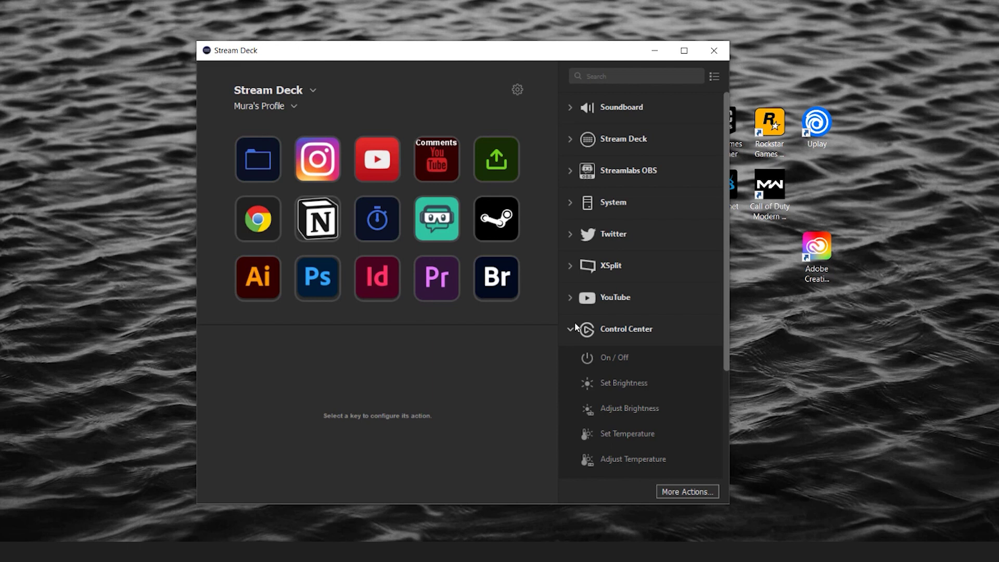
click(571, 329)
click(570, 392)
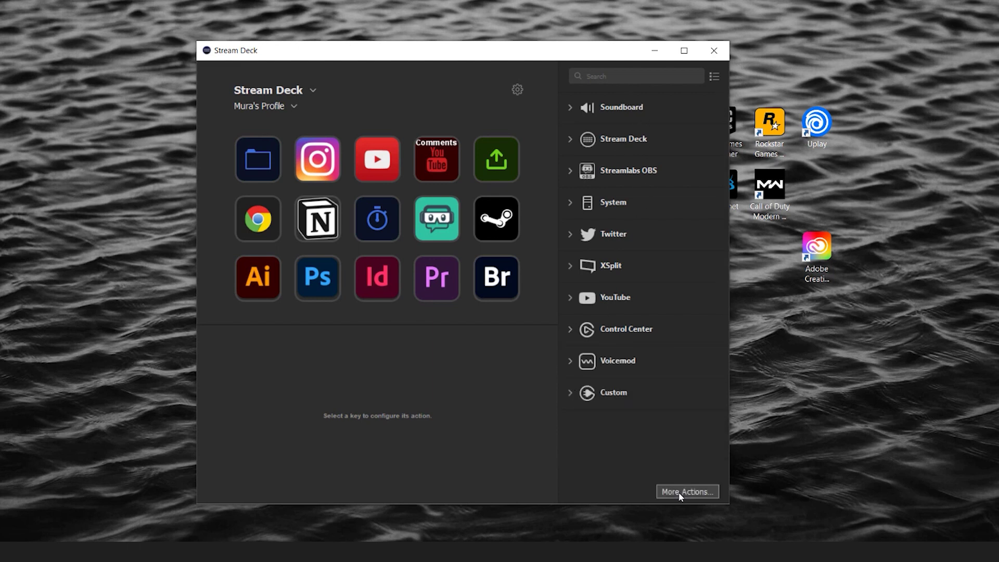
Browse the More Actions plugin store, then close it.
click(692, 491)
drag(393, 42, 553, 49)
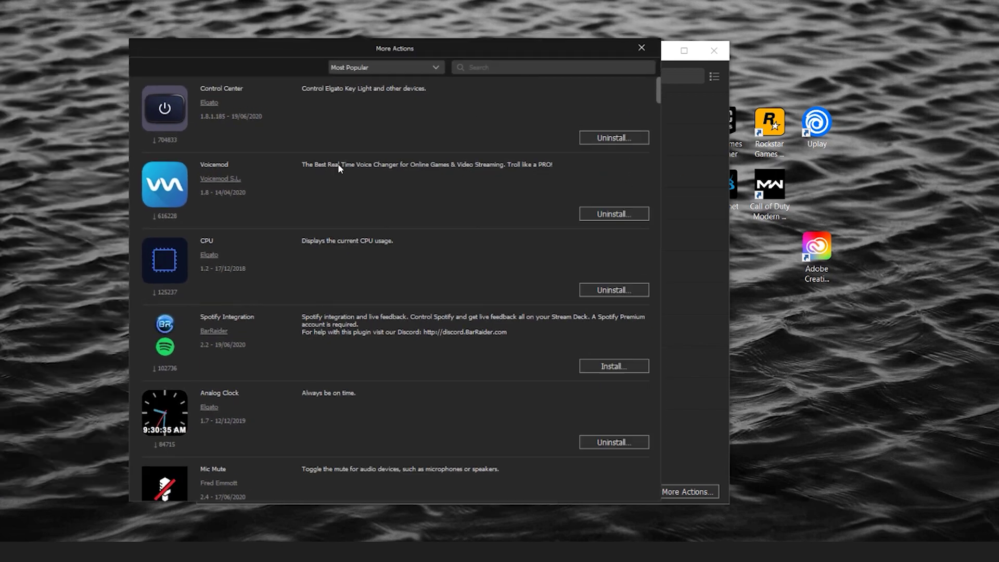
scroll(338, 163, down, 15)
scroll(337, 164, up, 15)
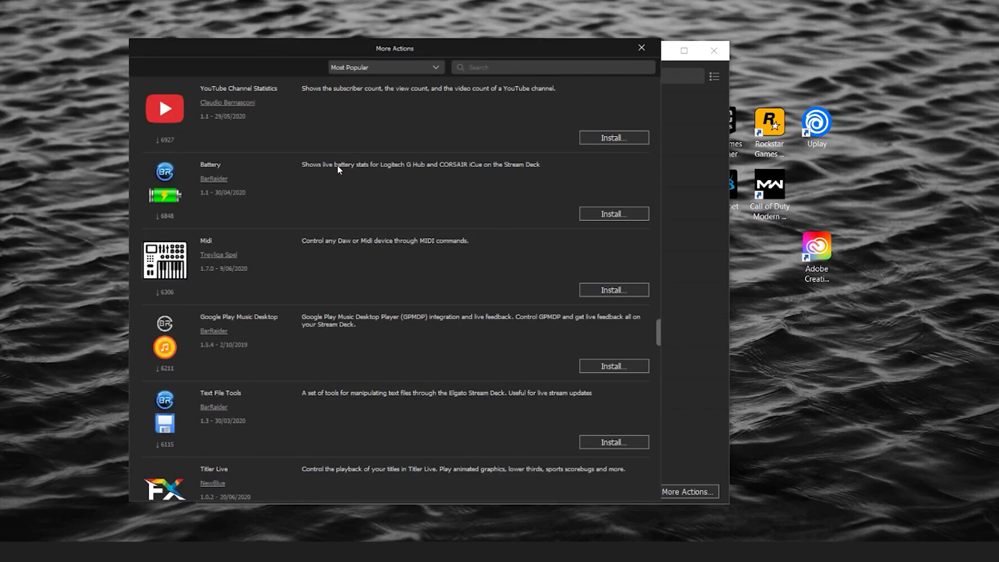
click(641, 48)
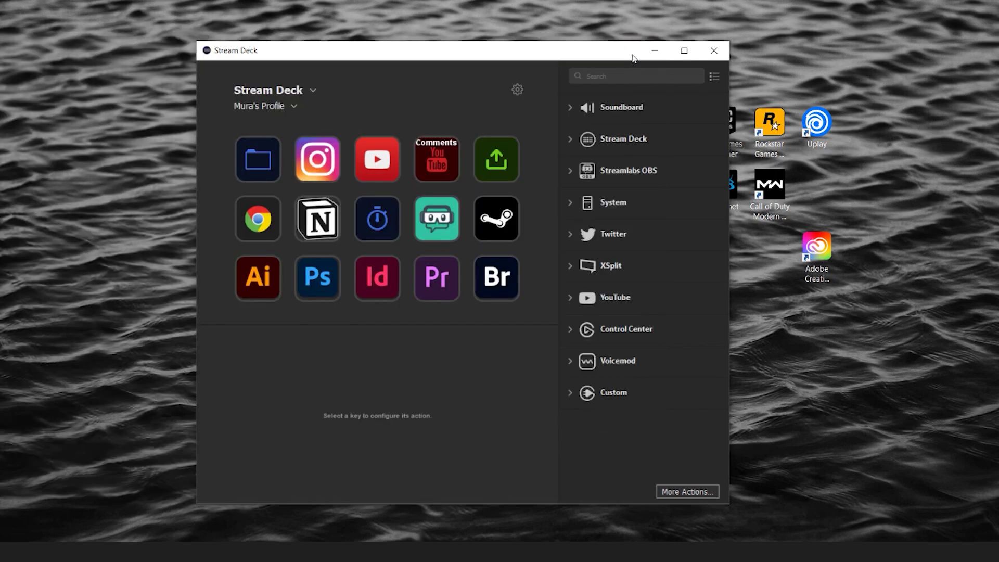
Untick XSplit in the action-category list, leaving Game Capture hidden too.
click(714, 76)
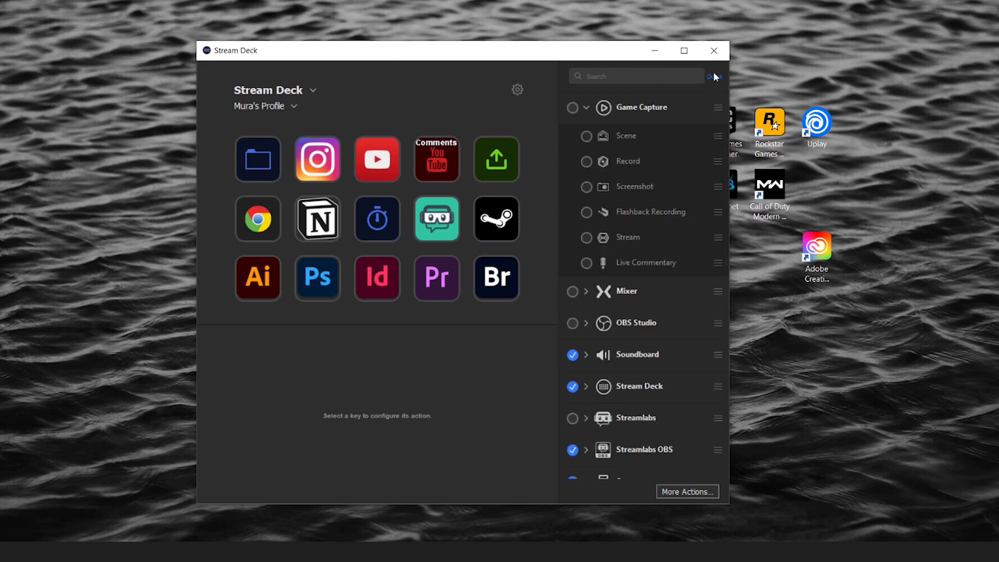
click(573, 108)
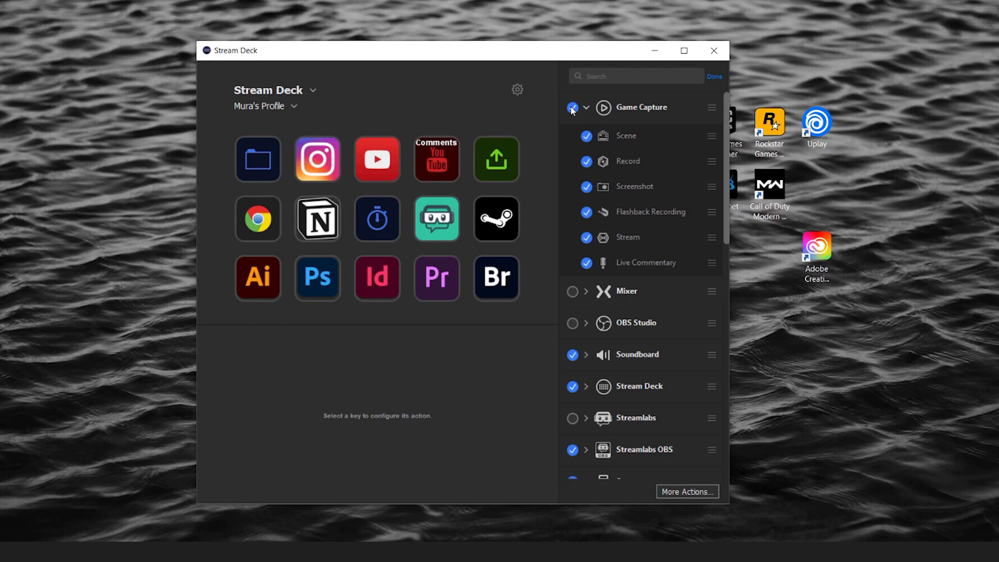
click(574, 107)
scroll(598, 198, down, 5)
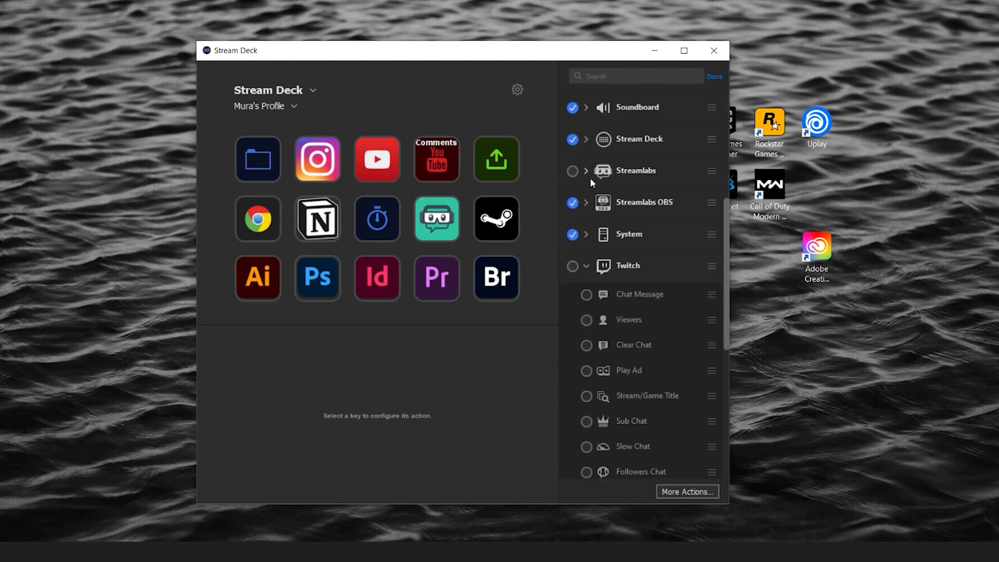
scroll(590, 180, down, 5)
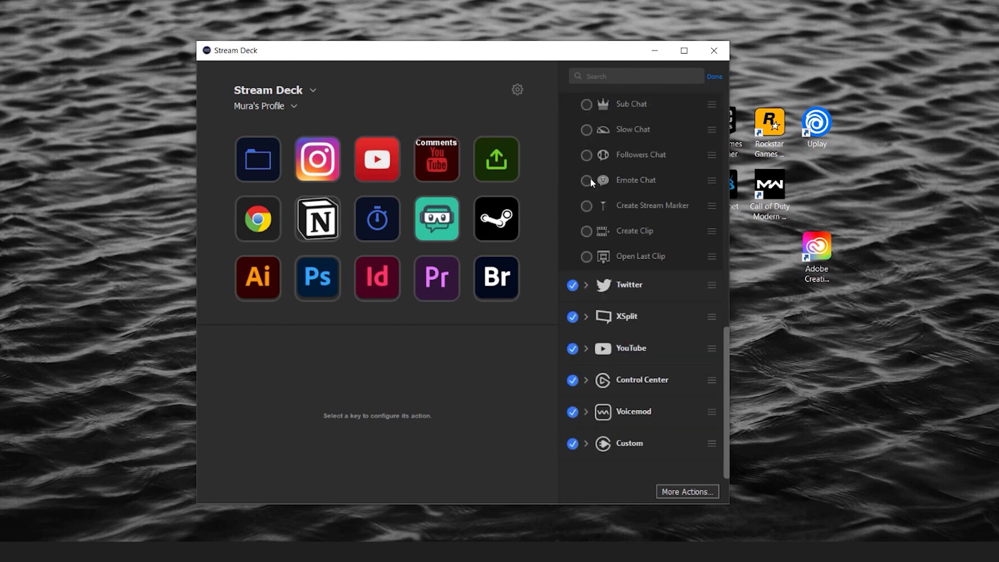
click(574, 318)
scroll(598, 322, up, 10)
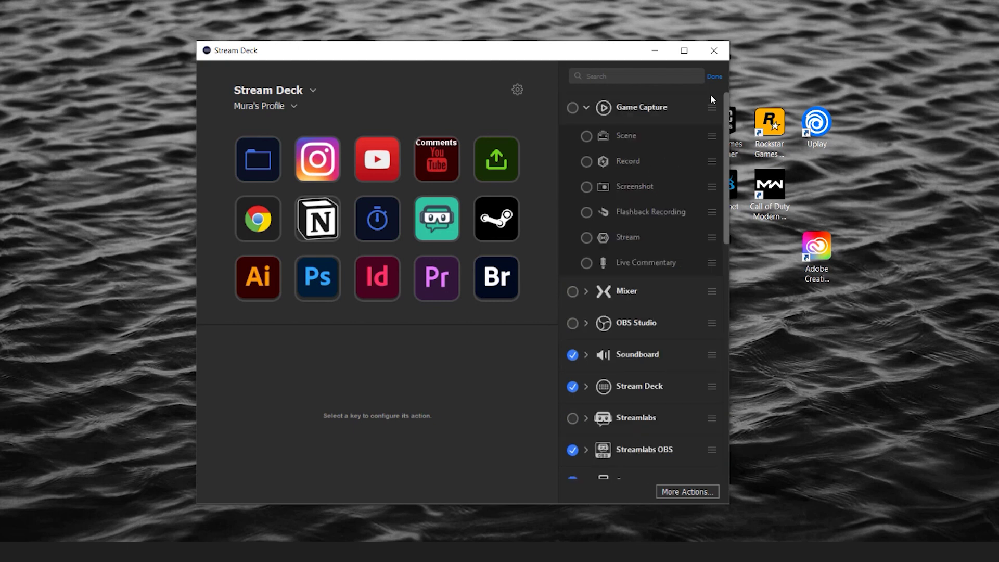
click(715, 77)
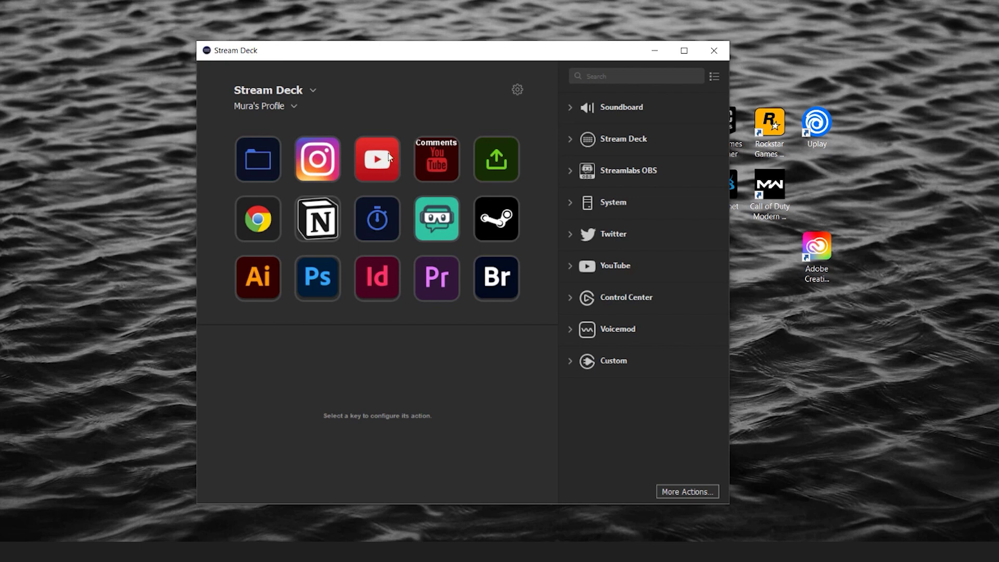
Assign the System Open action to the Ai (Illustrator) key.
click(266, 279)
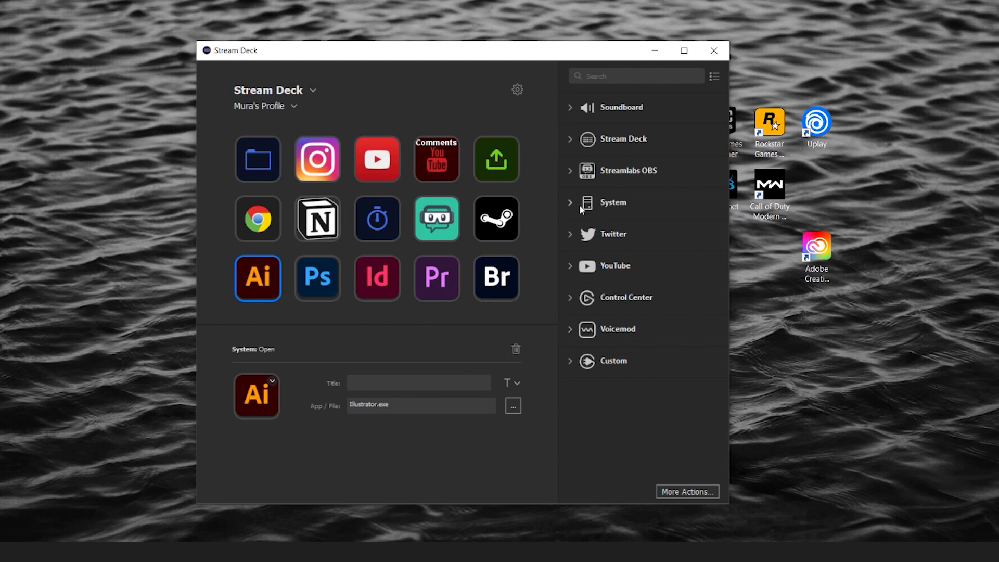
click(593, 202)
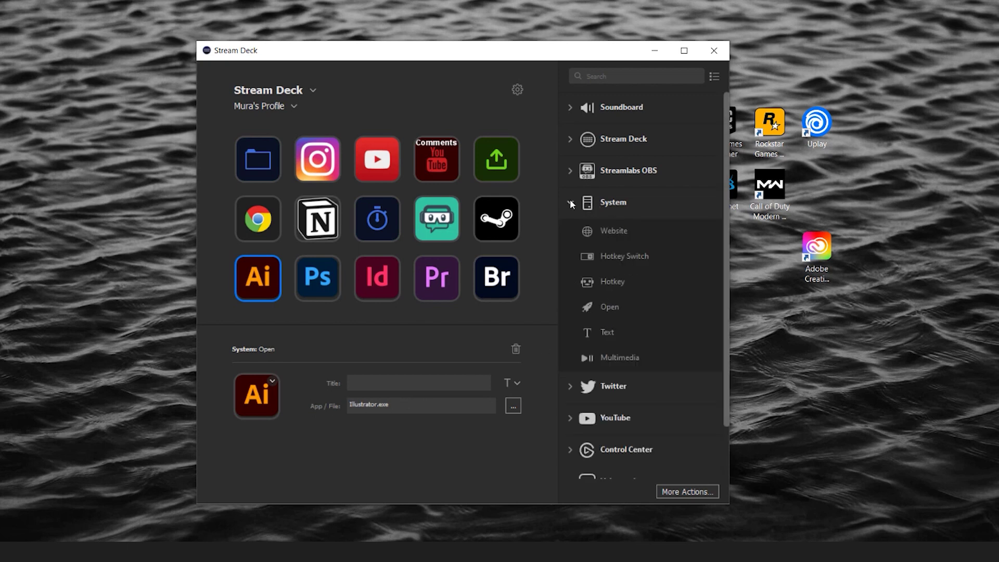
drag(606, 309, 264, 290)
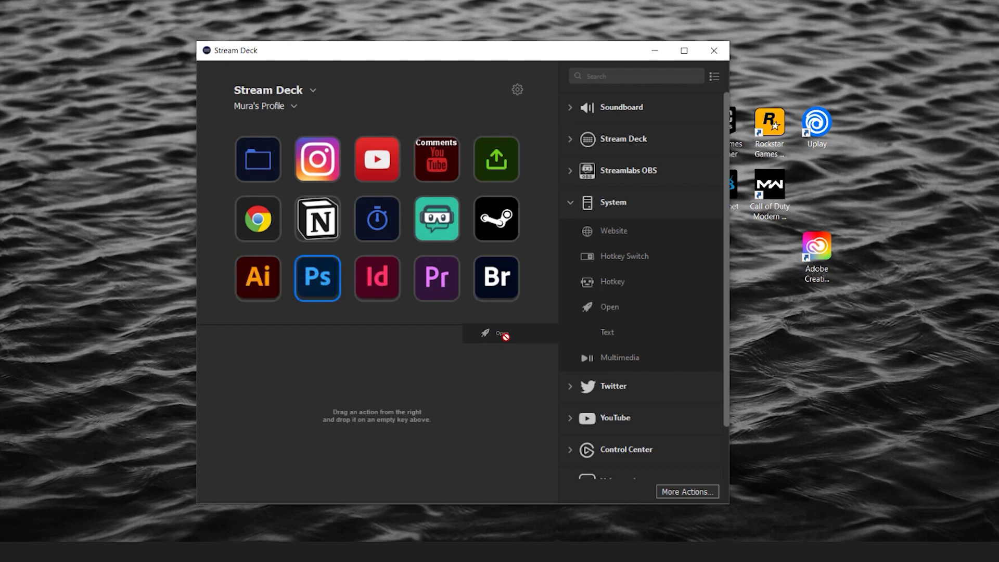
click(251, 272)
Check the Illustrator.exe path in the App/File browse dialog, leaving it unchanged.
drag(411, 408, 345, 405)
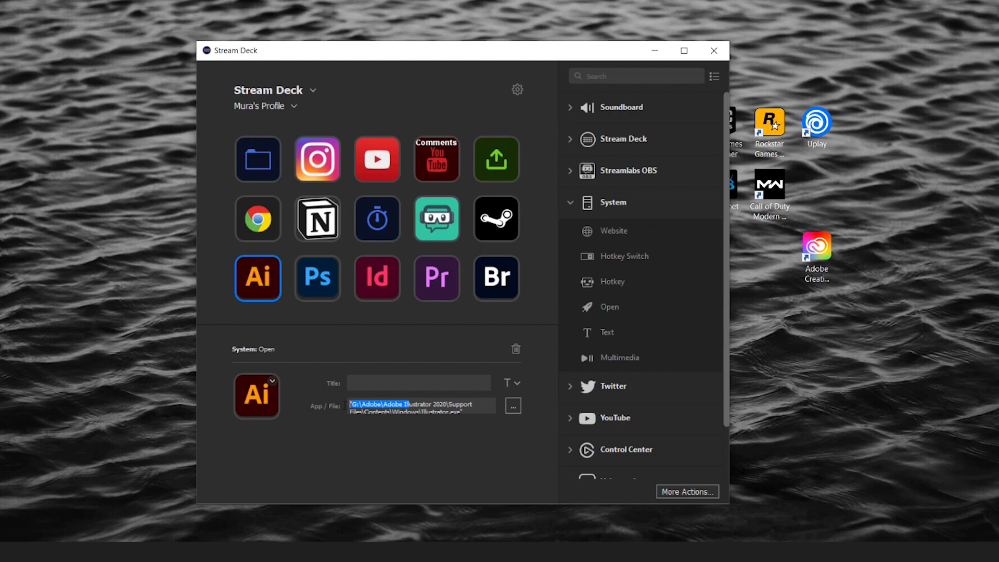
click(513, 408)
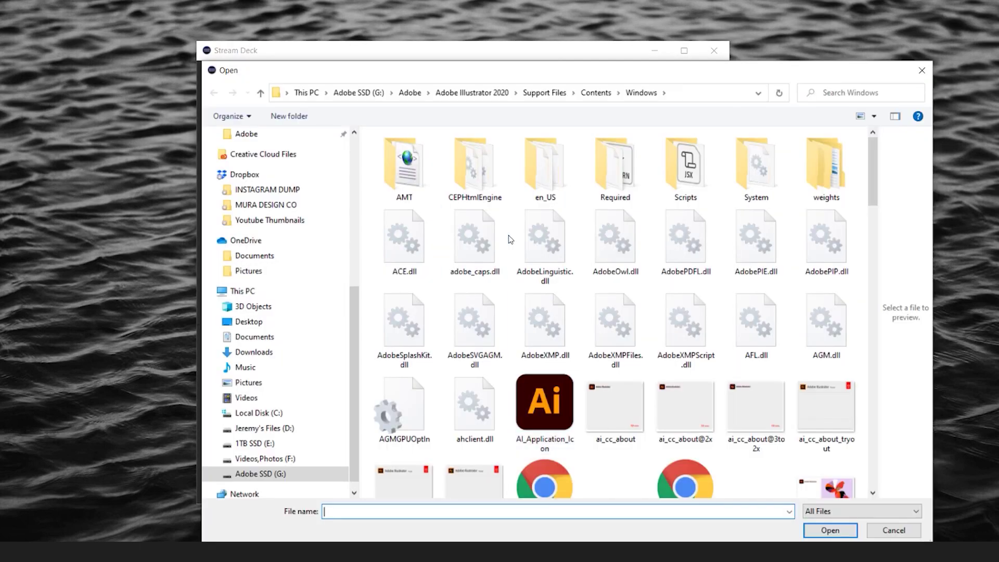
scroll(547, 377, down, 3)
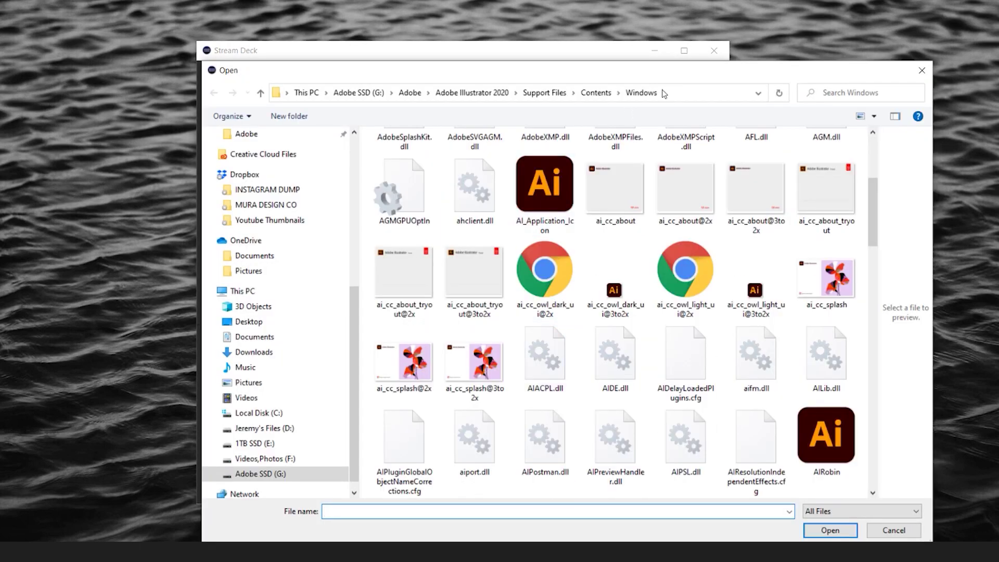
drag(675, 77, 606, 71)
scroll(741, 409, down, 3)
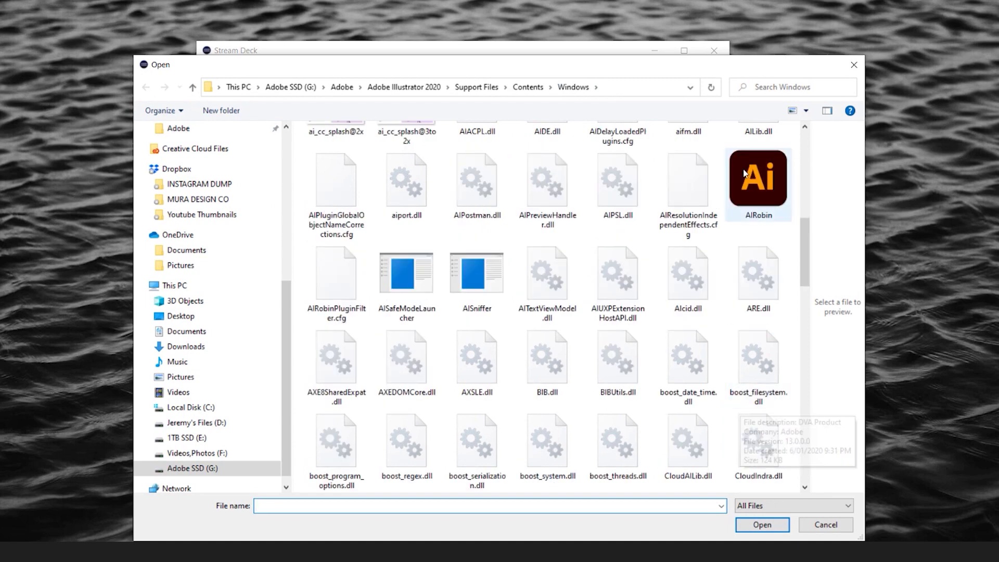
scroll(742, 364, down, 10)
click(853, 65)
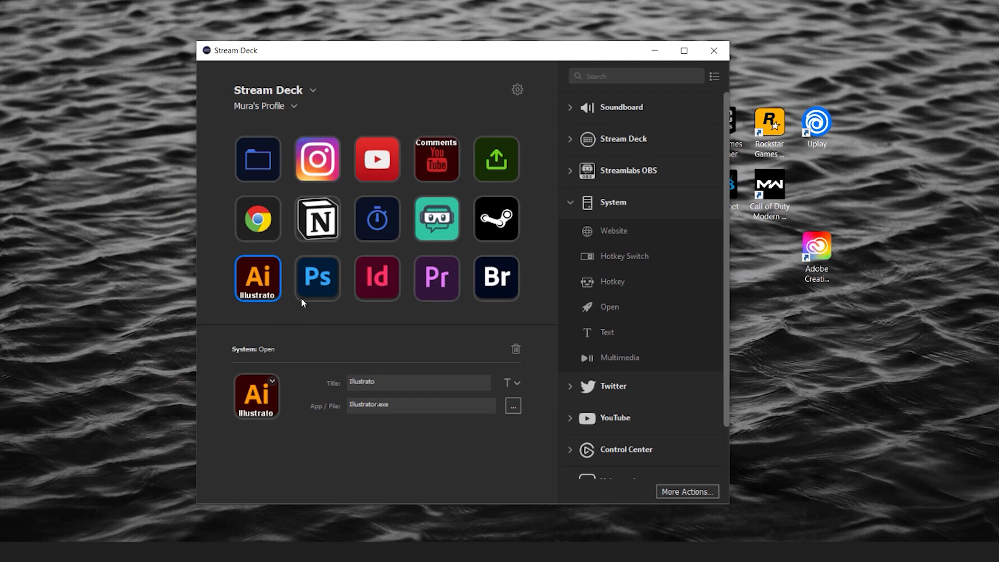
Correct the Ai key's title to read 'Illustrator'.
key(BackSpace)
click(513, 384)
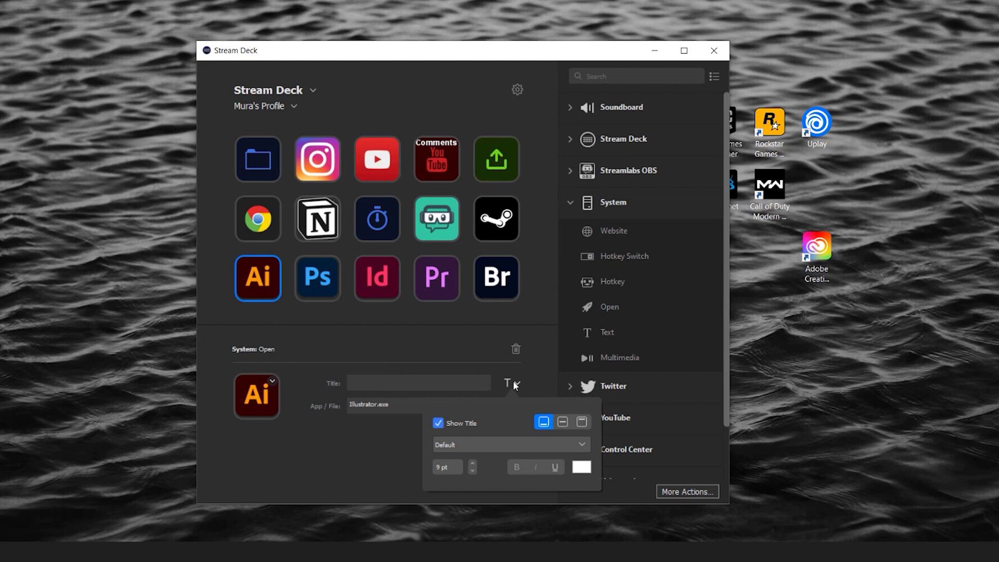
click(377, 381)
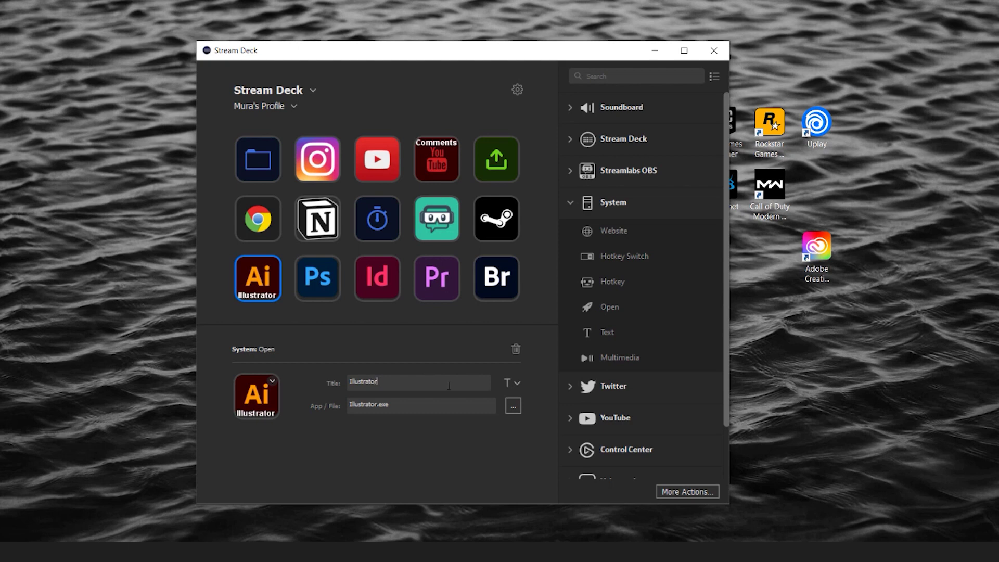
Place the title along the bottom of the key at 9 pt.
click(507, 382)
click(563, 422)
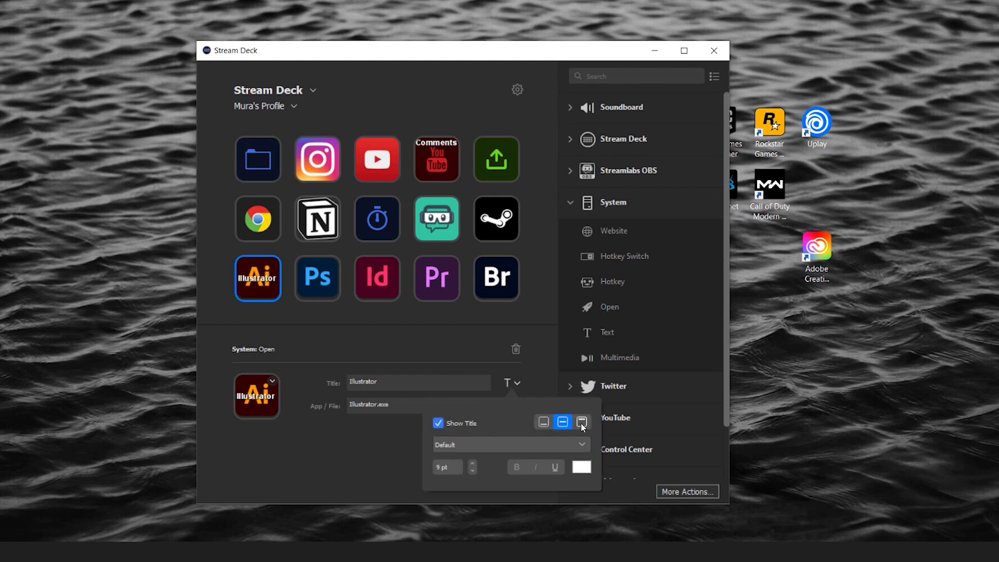
click(582, 426)
click(544, 422)
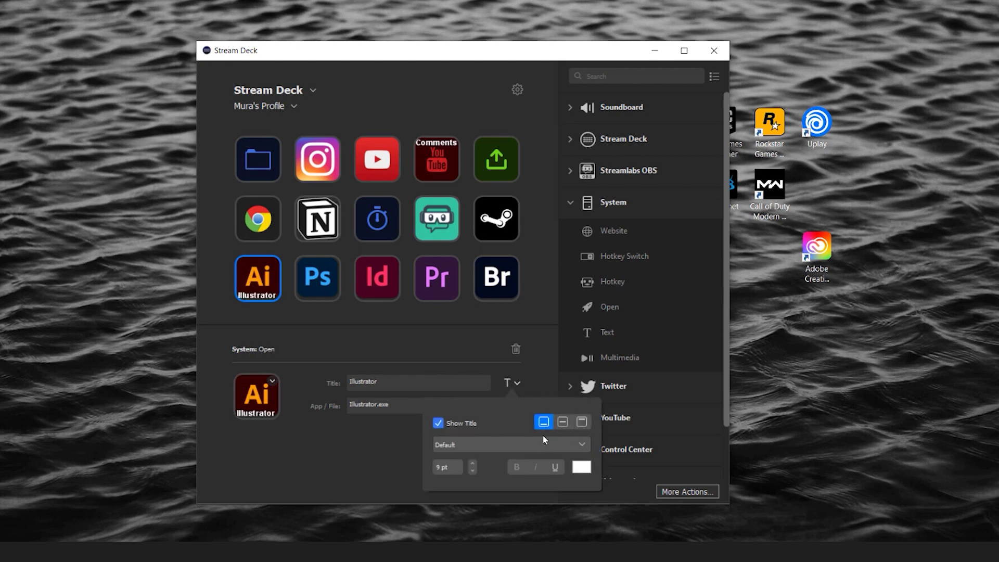
click(472, 469)
Review the title colour and font options, keeping the defaults.
click(580, 468)
key(Escape)
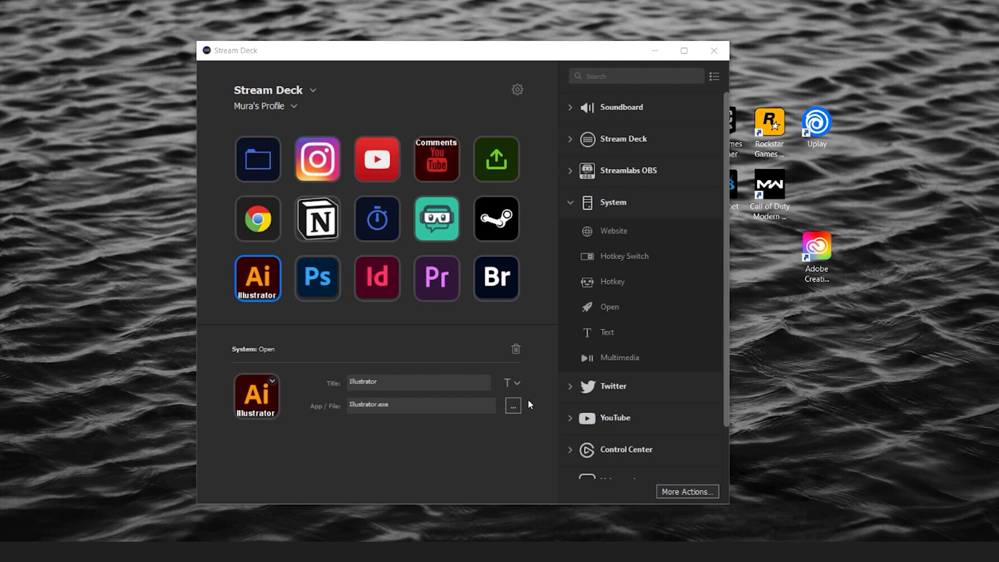
click(517, 385)
click(572, 444)
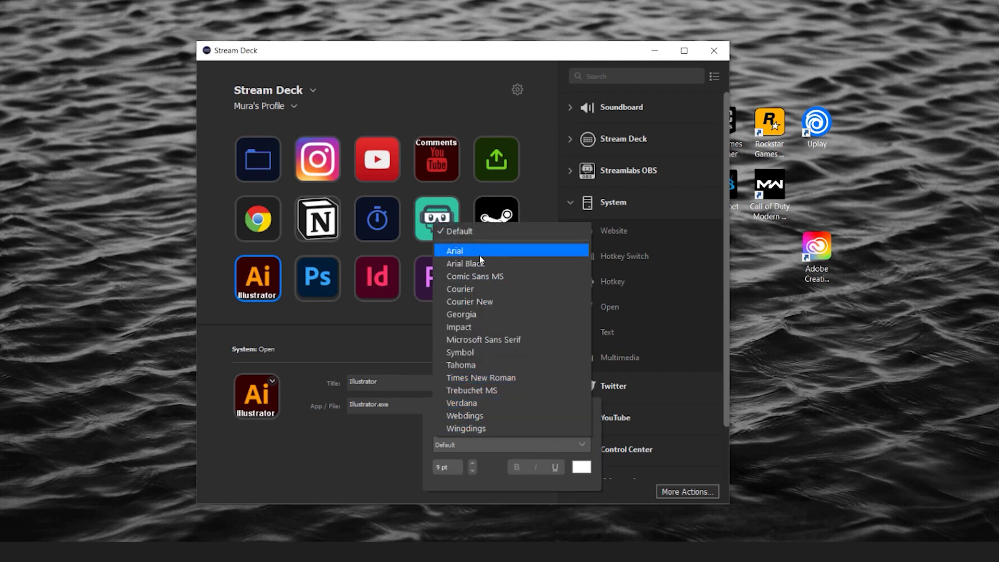
click(355, 431)
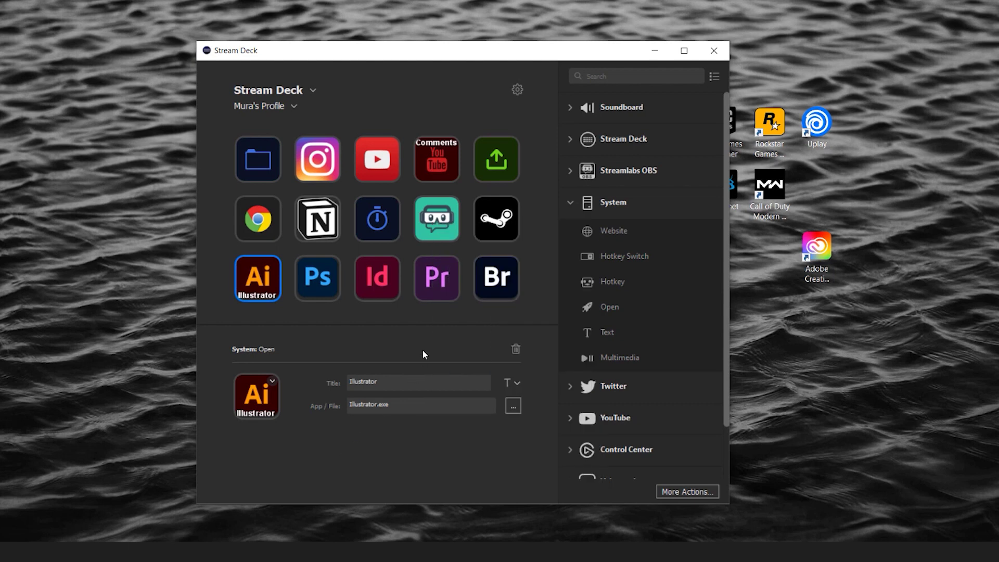
double_click(270, 166)
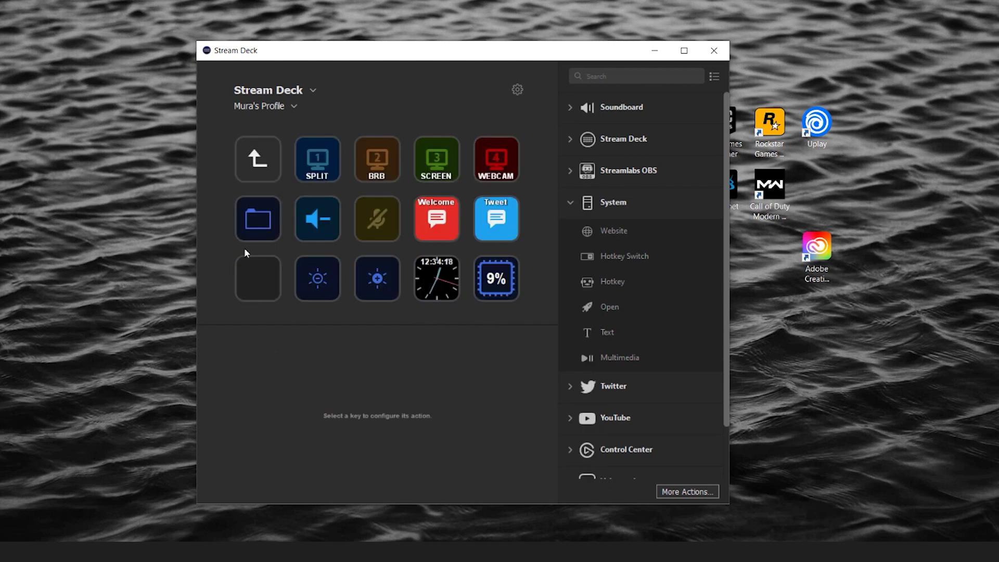
double_click(251, 215)
click(377, 218)
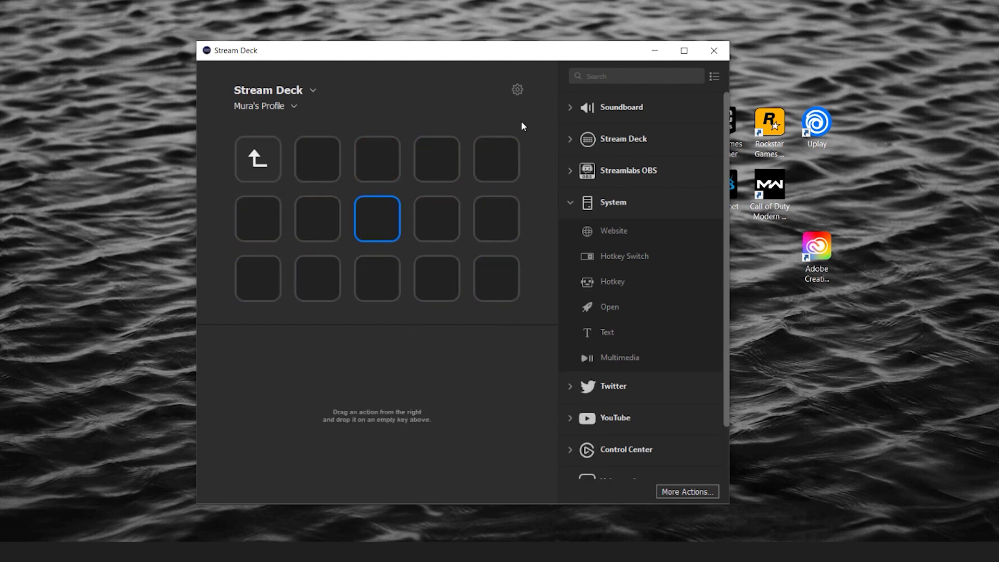
drag(614, 229, 376, 219)
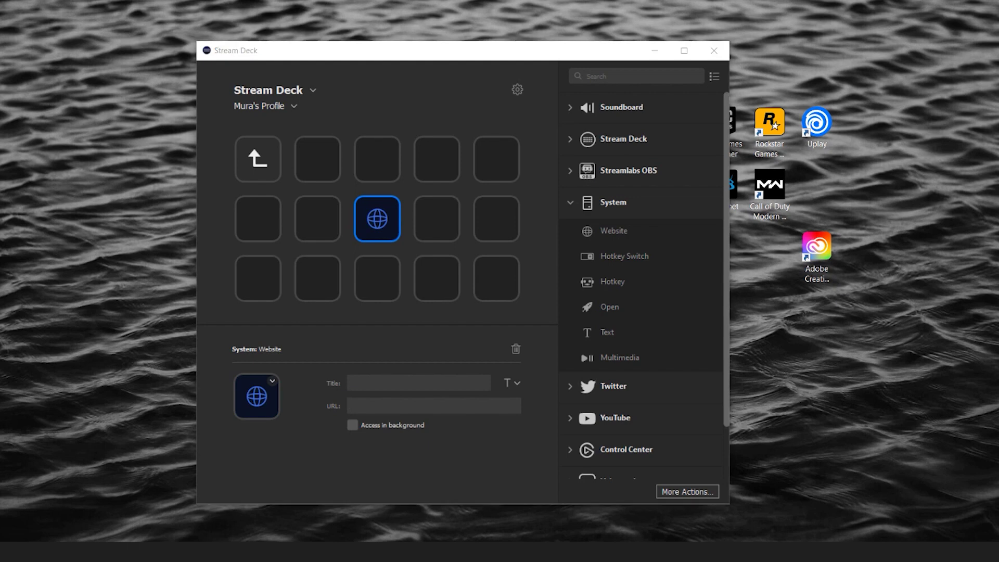
click(388, 405)
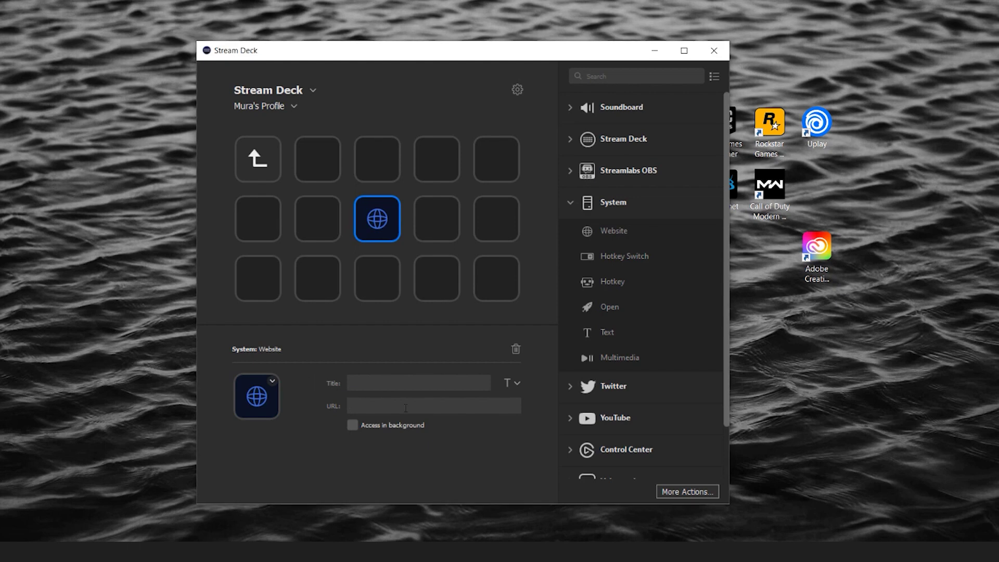
click(272, 381)
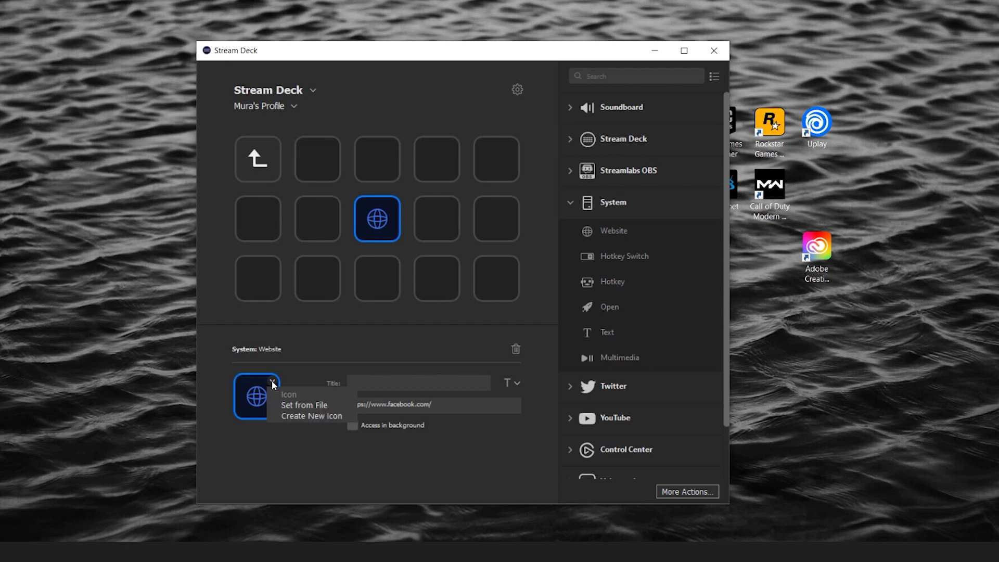
Set the key's icon from file to the 'App - Facebook' image in the Key Icons folder.
click(304, 405)
scroll(207, 211, up, 3)
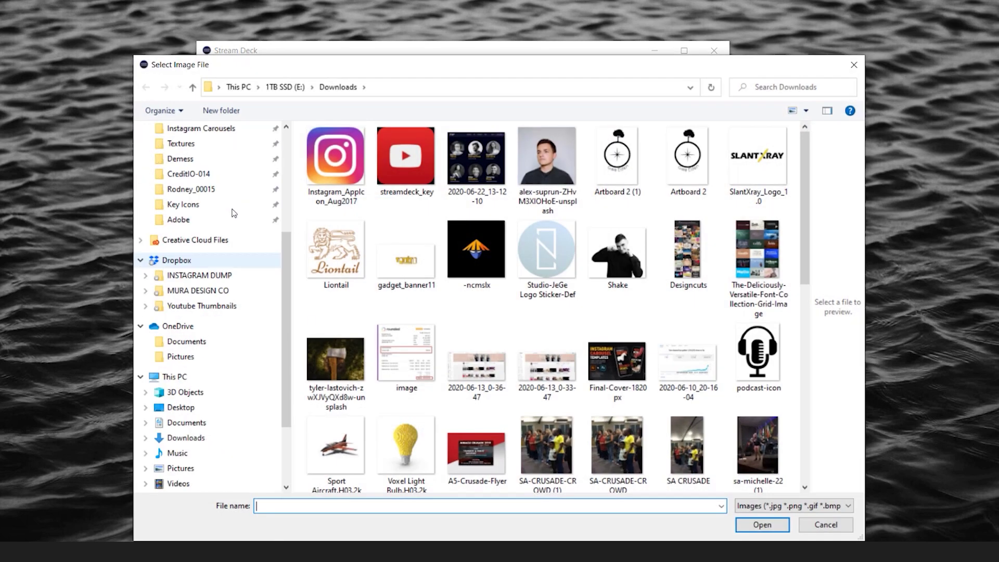
click(205, 207)
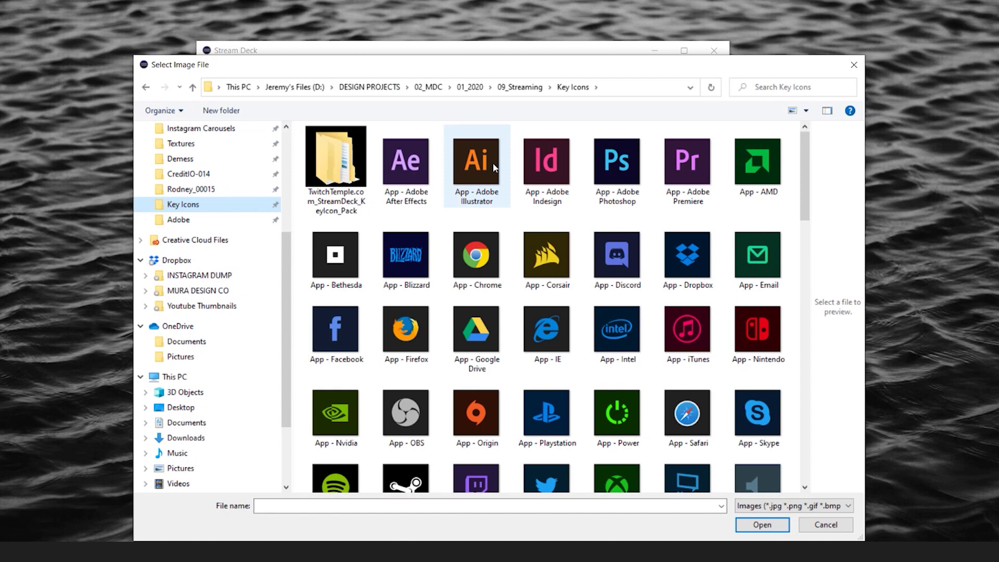
scroll(553, 232, down, 10)
scroll(554, 232, down, 10)
drag(855, 539, 891, 561)
scroll(619, 270, up, 20)
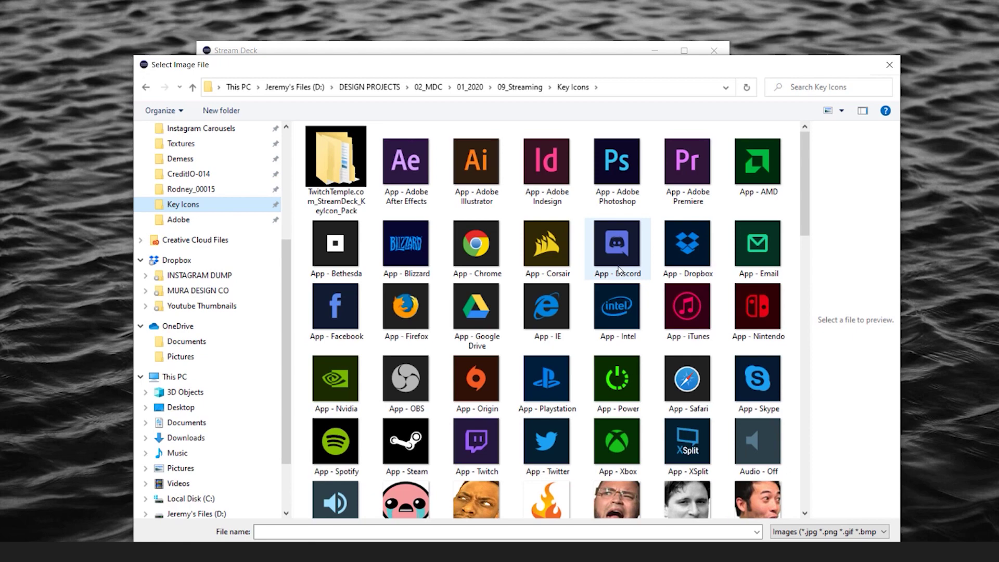
double_click(329, 312)
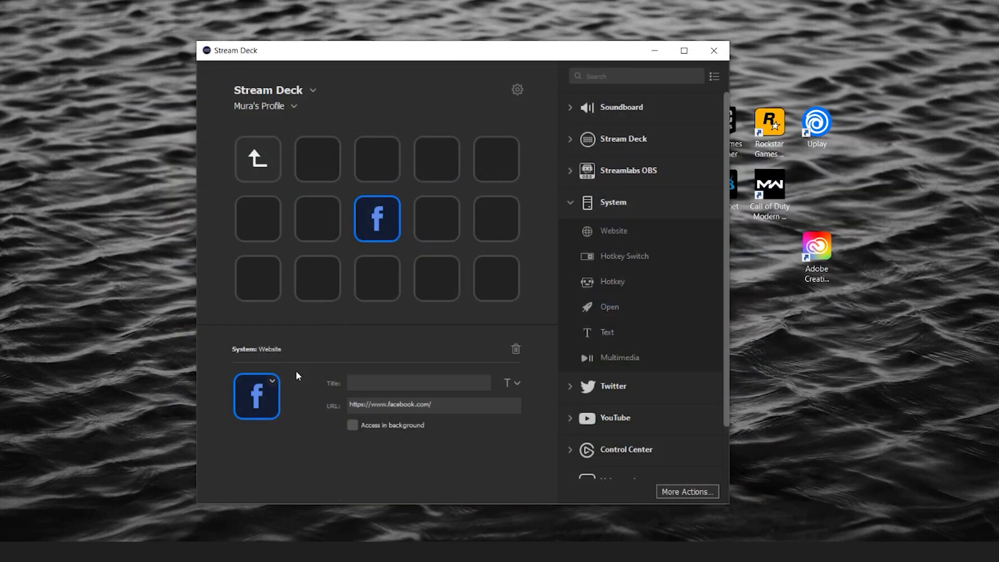
click(422, 304)
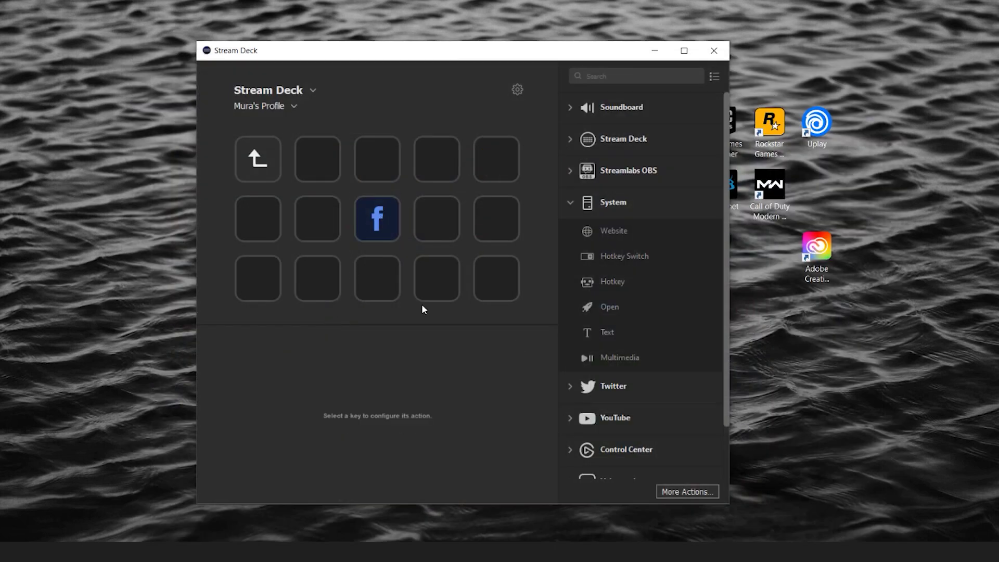
Reselect the Facebook key and scroll the Facebook News Feed down and back up.
click(385, 236)
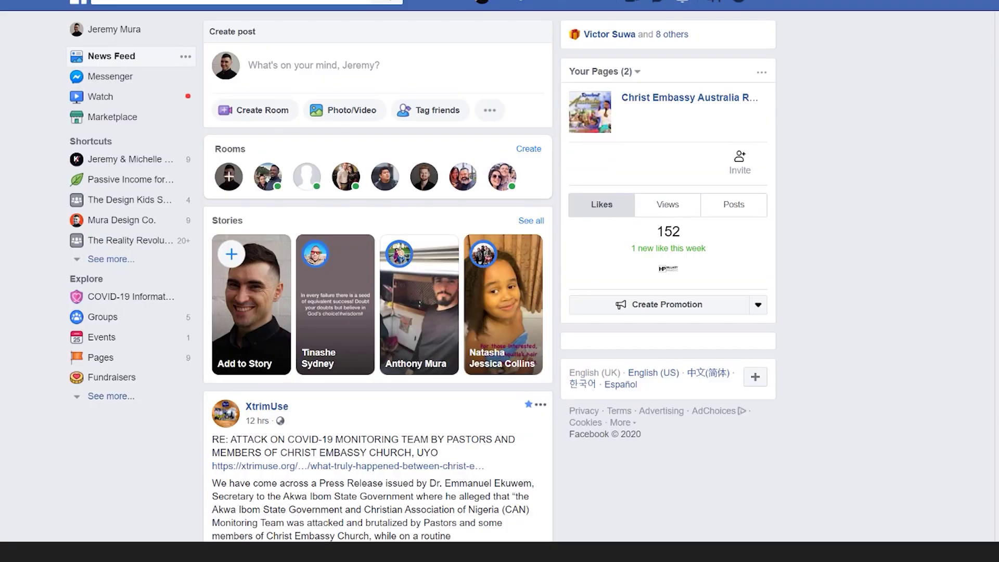
scroll(386, 60, down, 10)
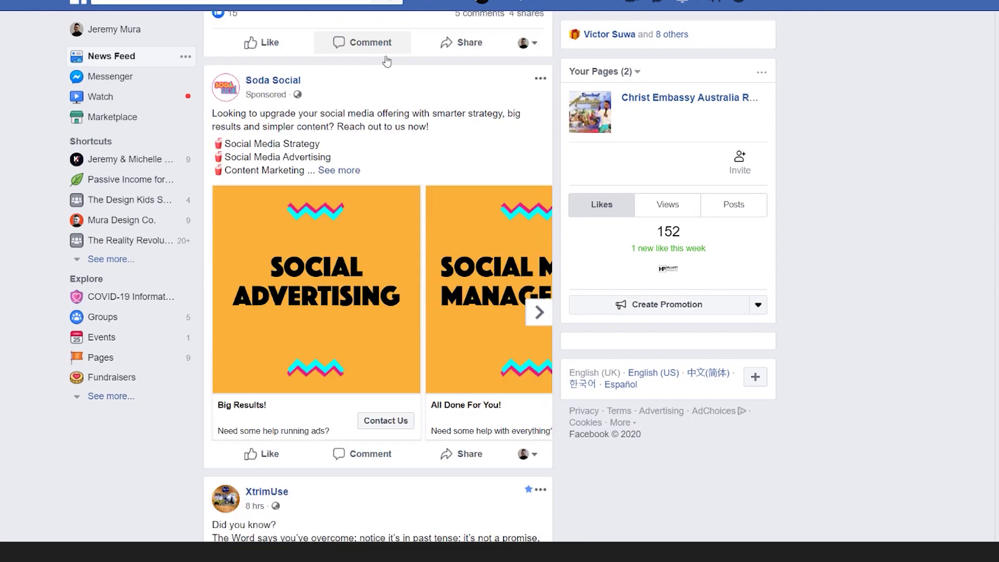
scroll(385, 60, up, 10)
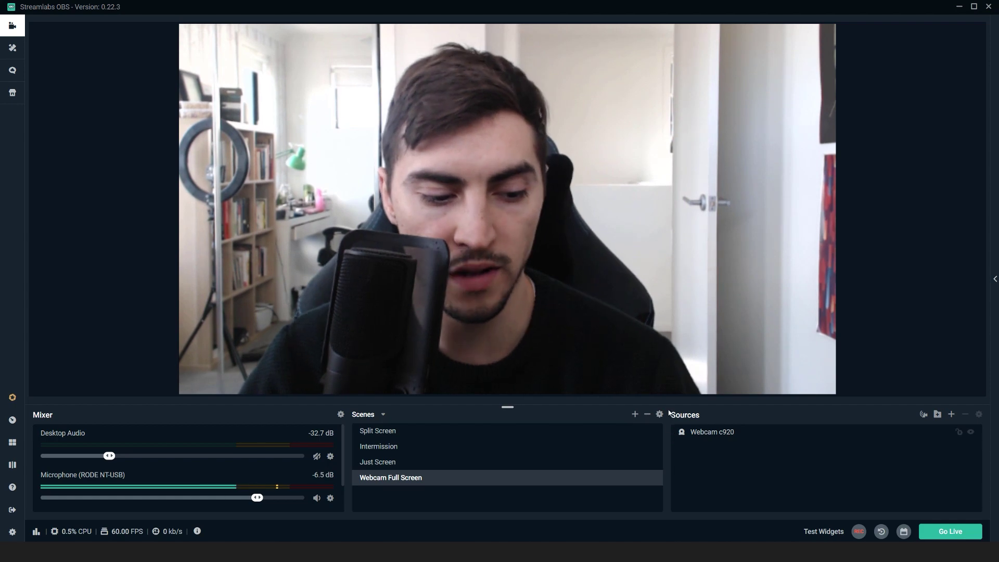
Cycle OBS scenes Split Screen, Intermission, Just Screen via F1–F3, ending on Webcam Full Screen (F4).
key(F1)
key(F2)
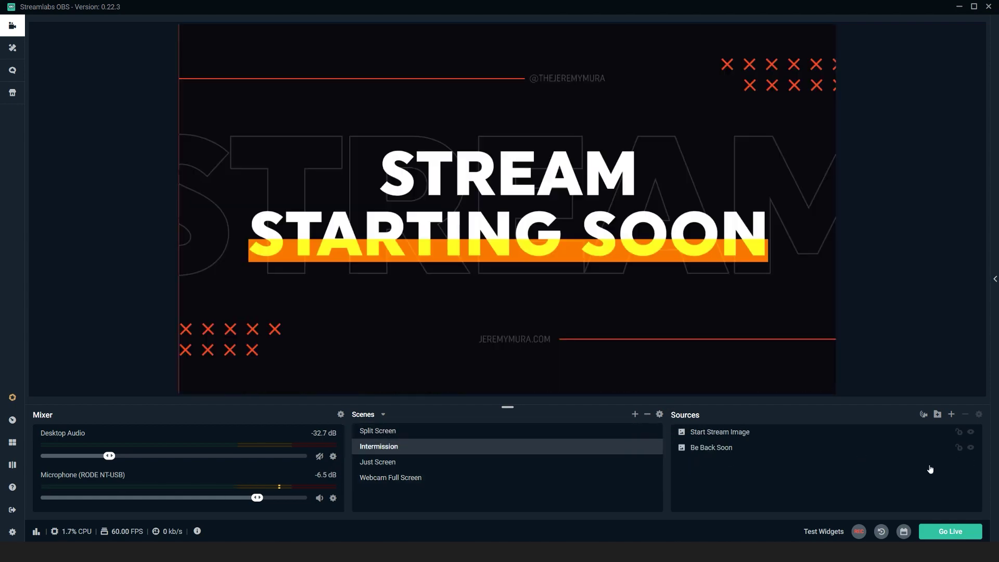
key(F3)
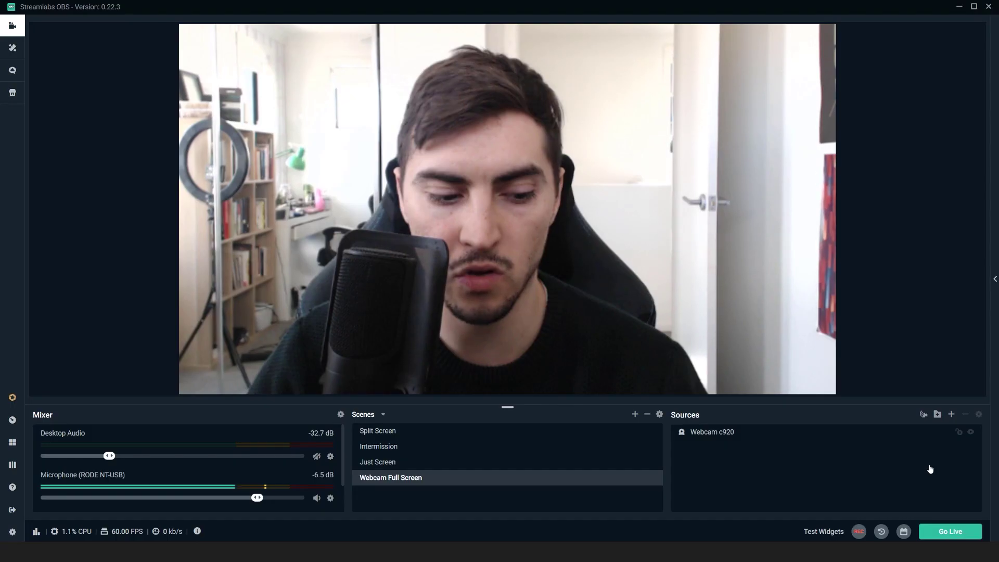
key(F3)
key(F2)
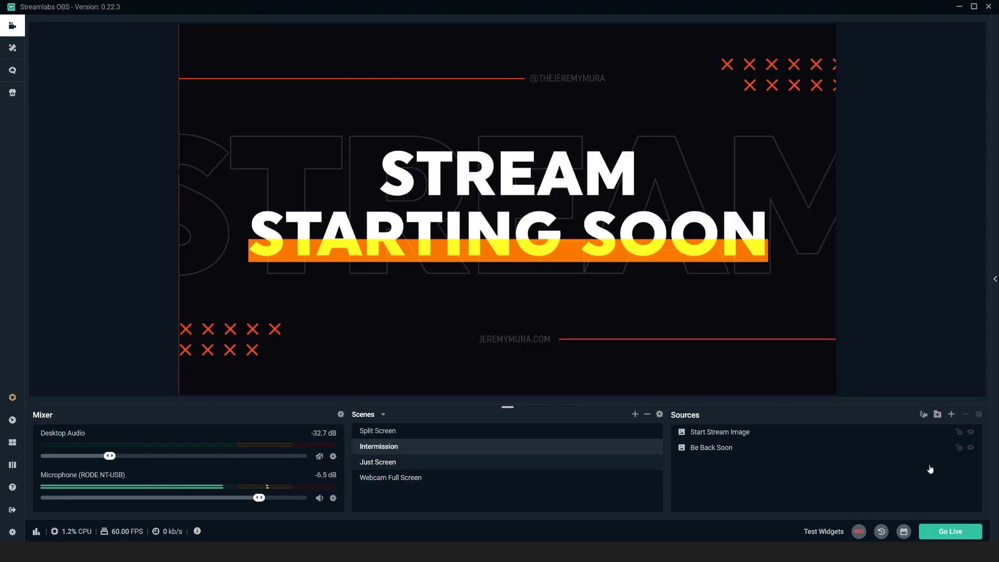
key(F1)
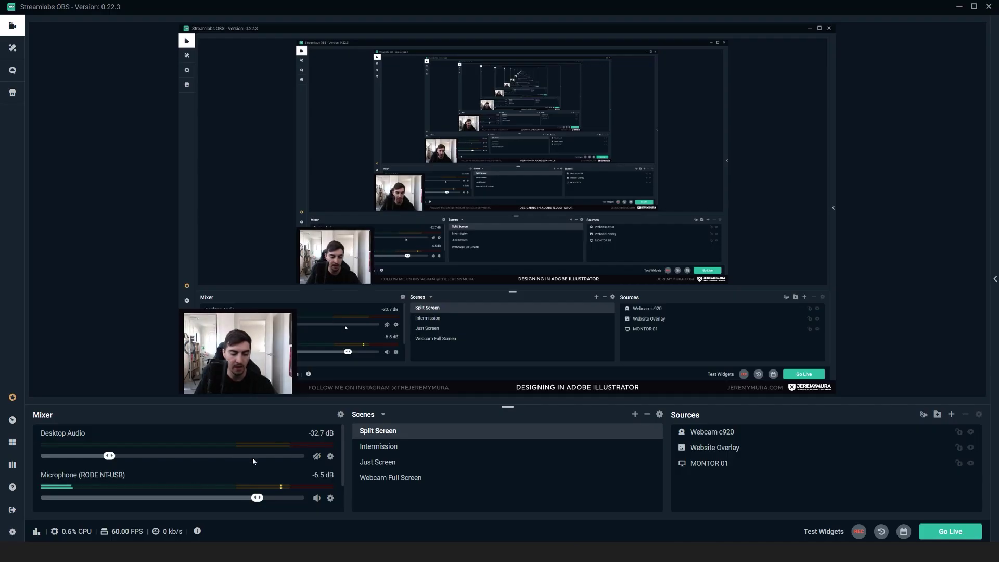
key(F4)
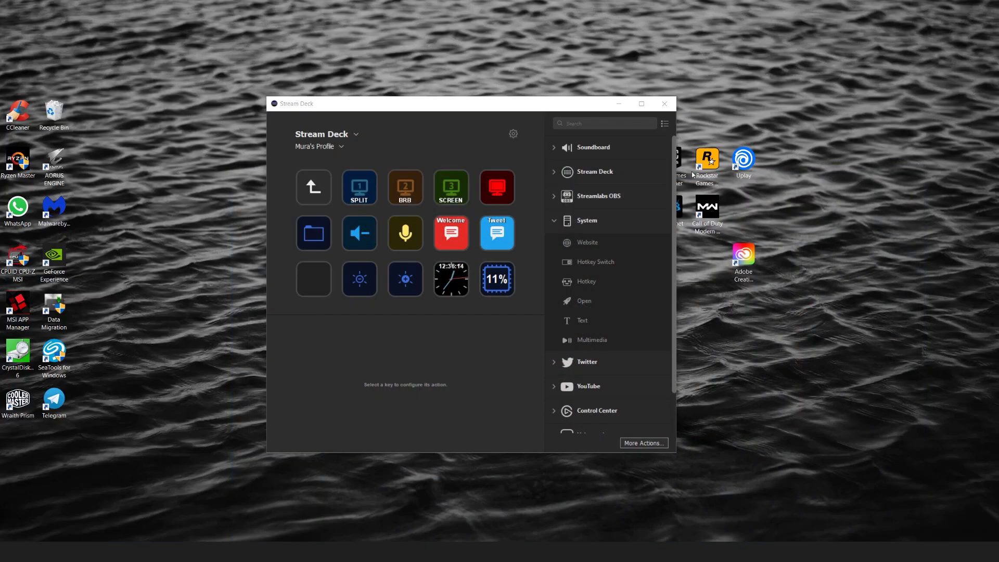
Add a Streamlabs OBS Scene action set to Split Screen on the empty bottom-left key.
click(405, 193)
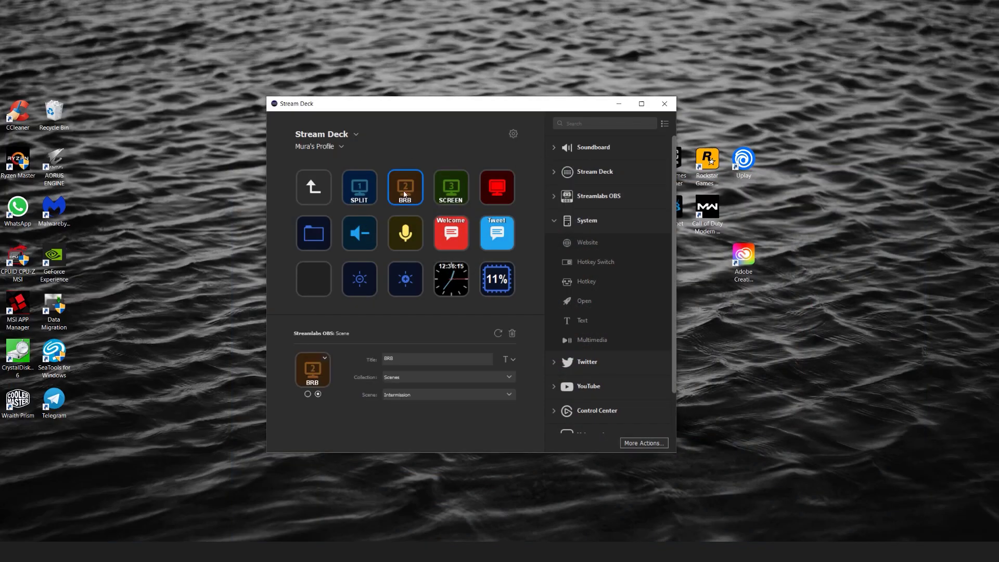
click(364, 182)
click(597, 196)
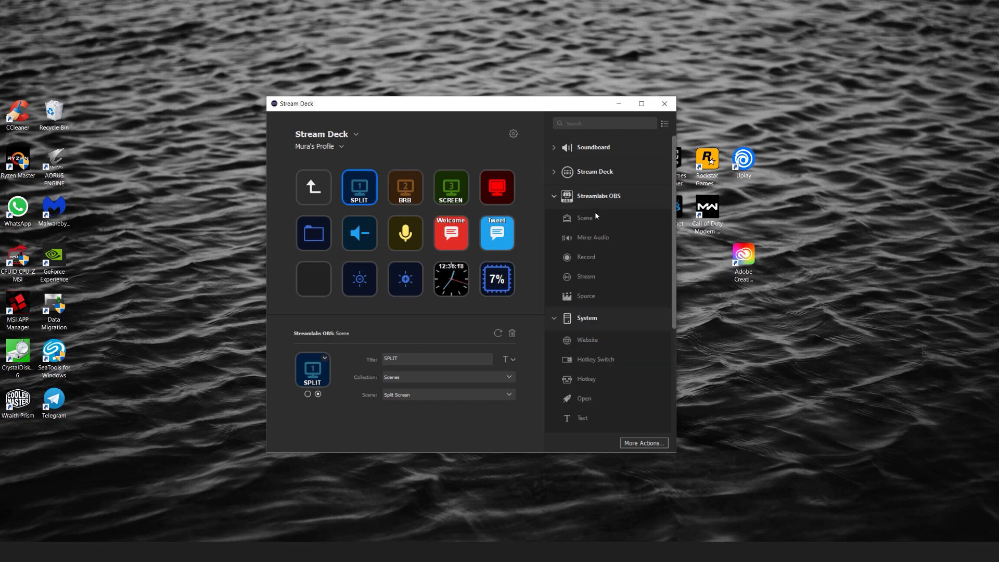
click(562, 315)
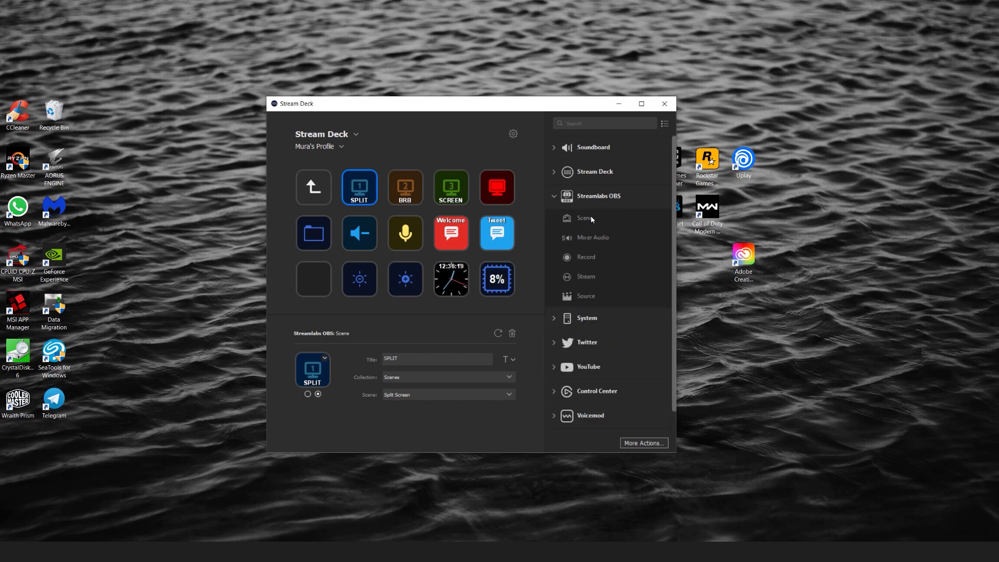
drag(585, 218, 313, 279)
click(414, 394)
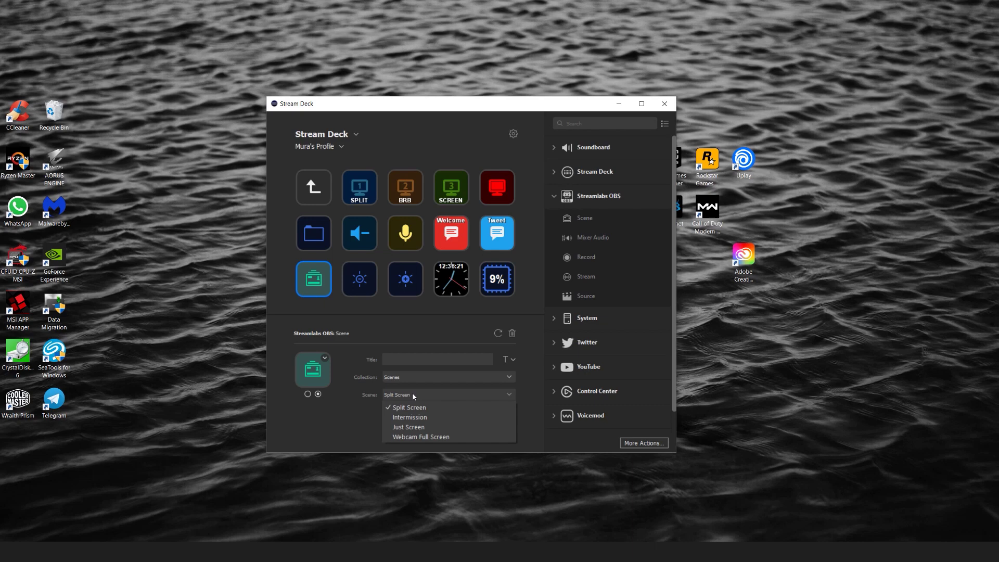
click(422, 394)
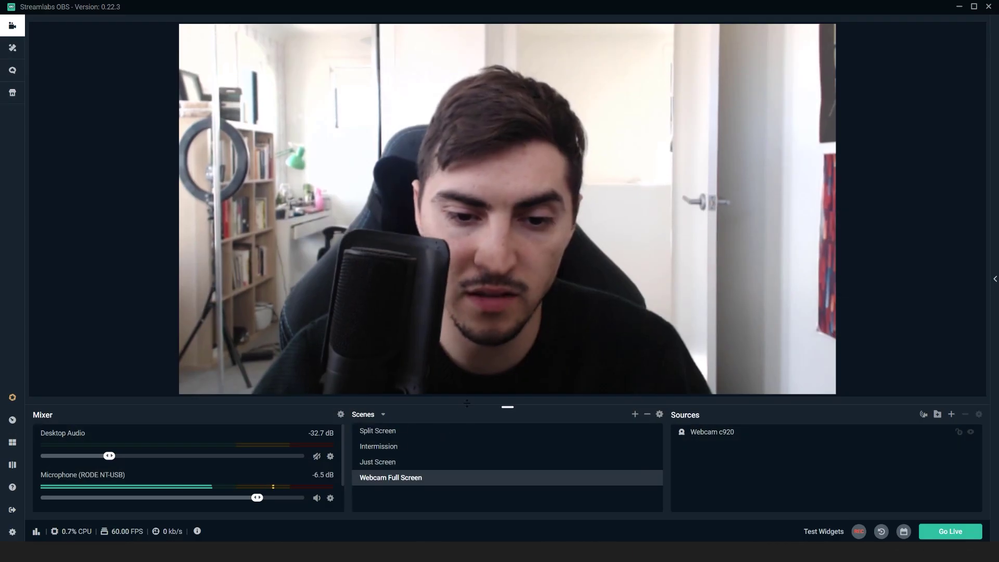
Enlarge the lower OBS panels, switch to the Split Screen scene, and minimize OBS.
drag(466, 393, 507, 310)
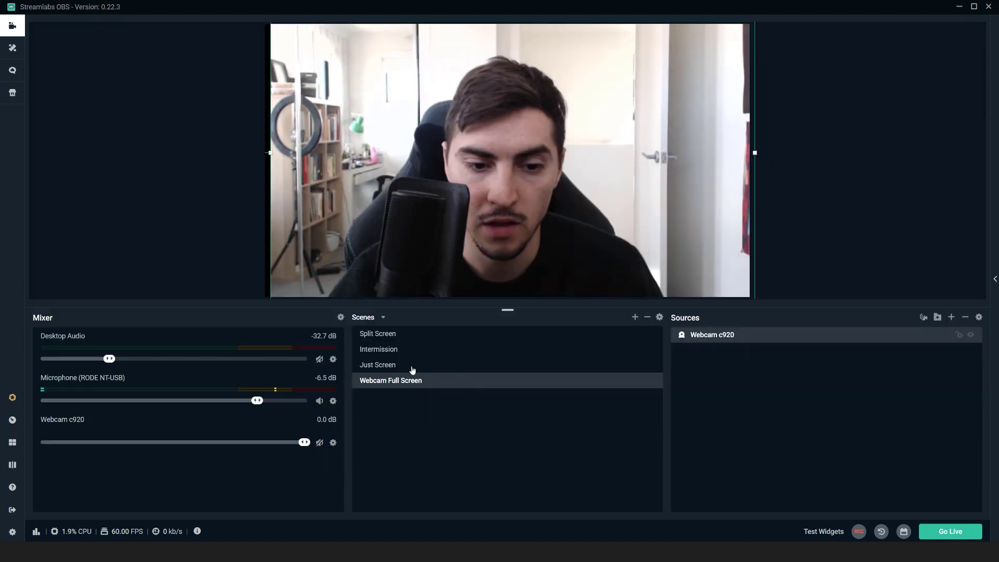
click(392, 349)
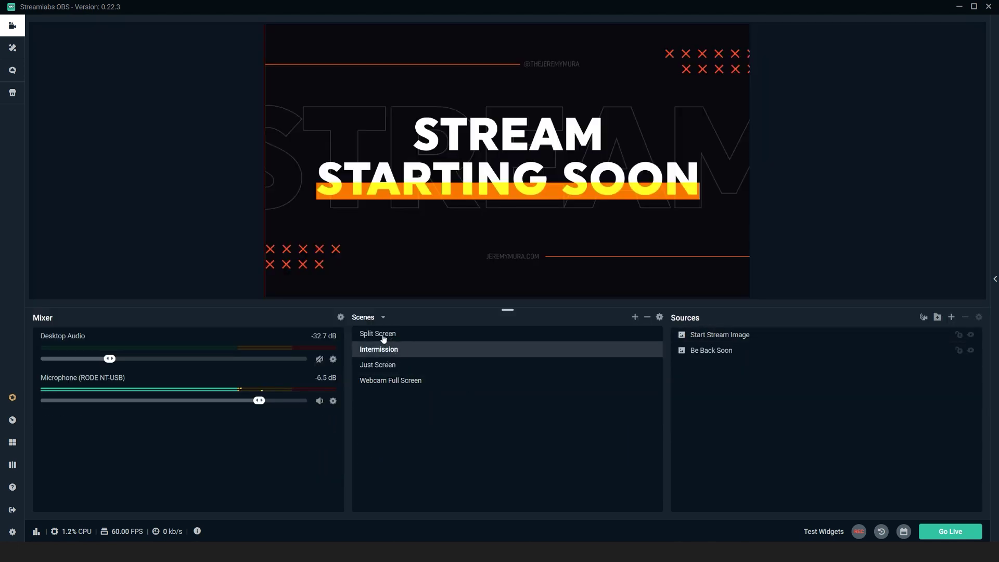
click(384, 340)
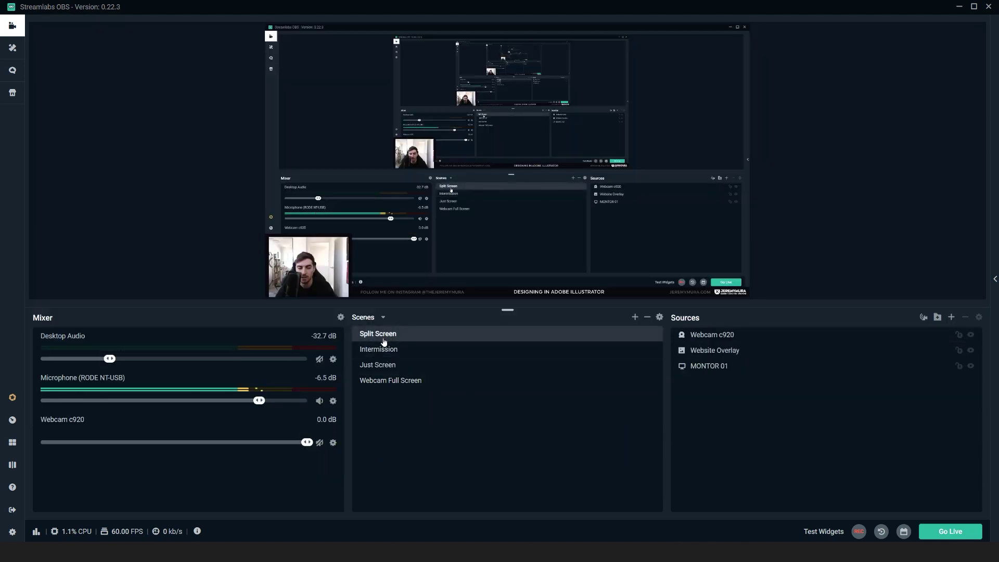
click(383, 317)
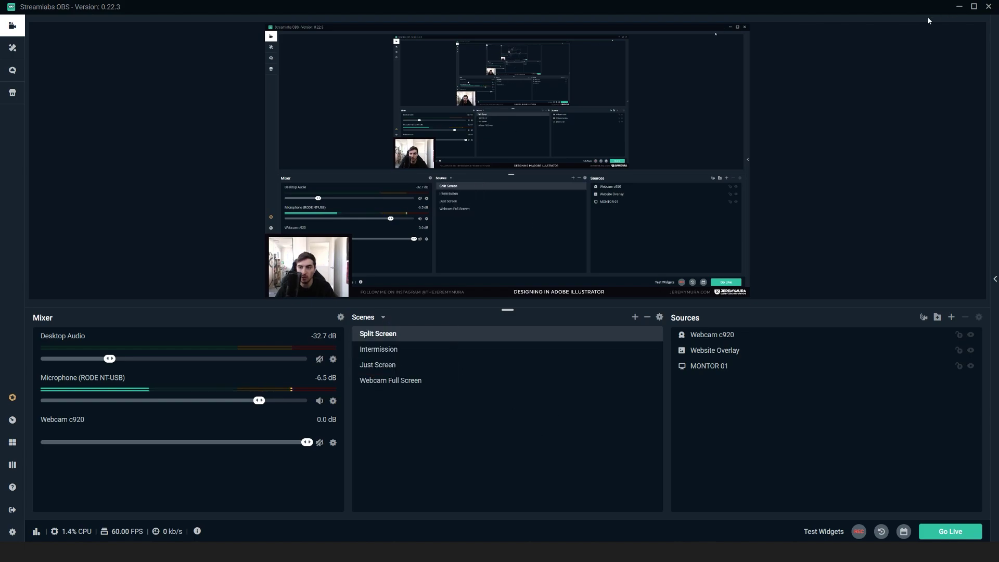
click(958, 7)
Confirm the key's Scenes collection and Split Screen scene, delete the key, and return to the top-level page.
click(395, 377)
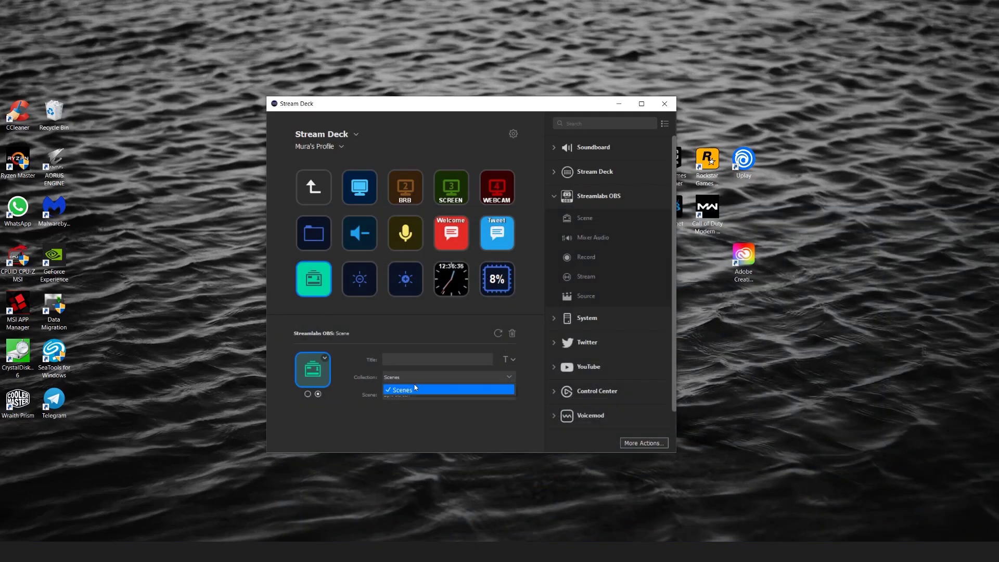
click(395, 390)
click(404, 395)
click(404, 397)
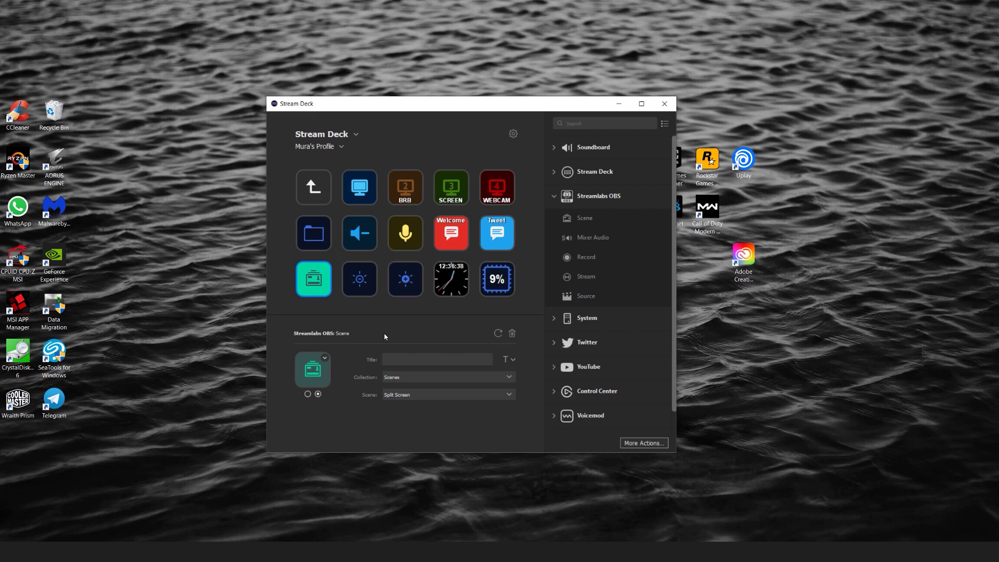
click(513, 333)
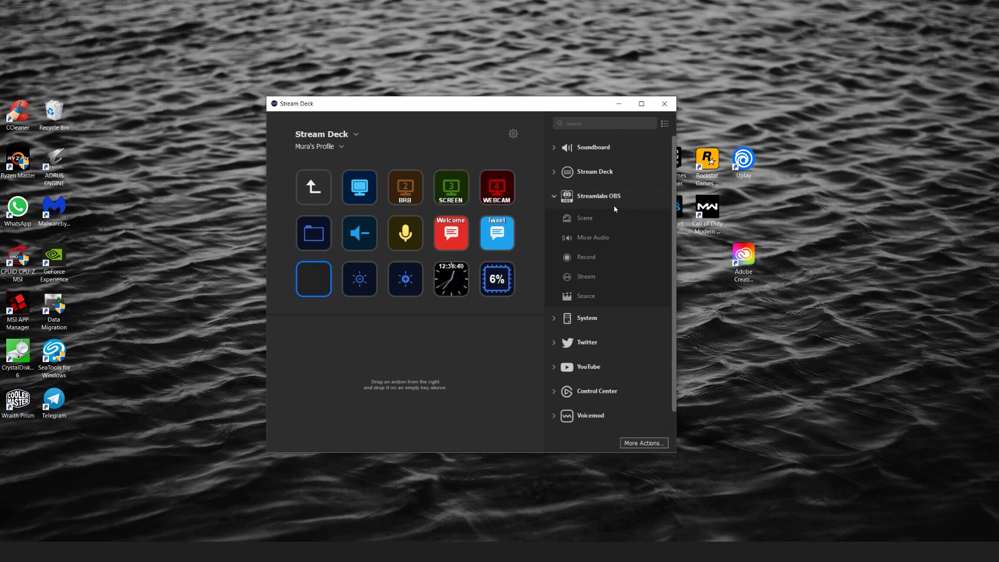
click(316, 189)
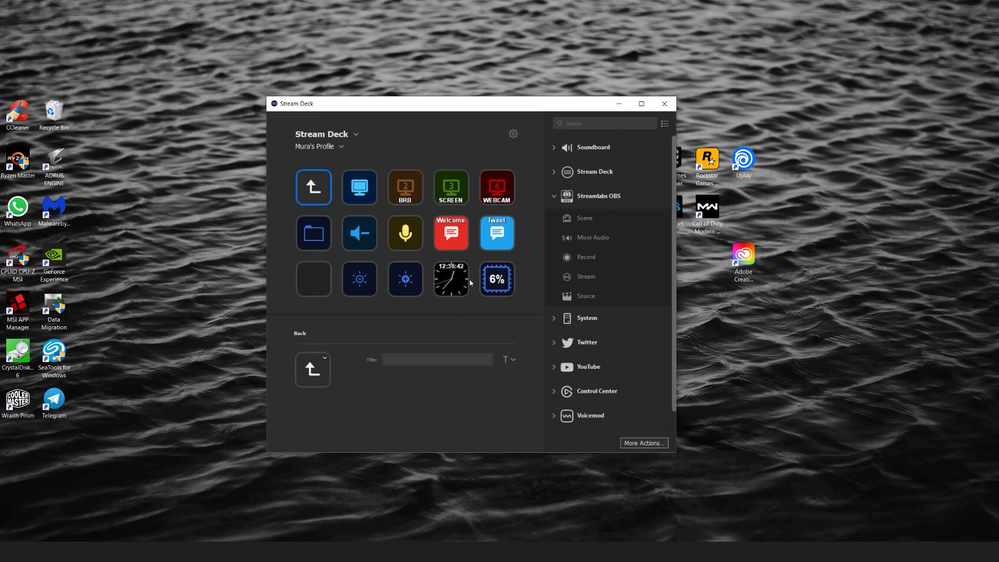